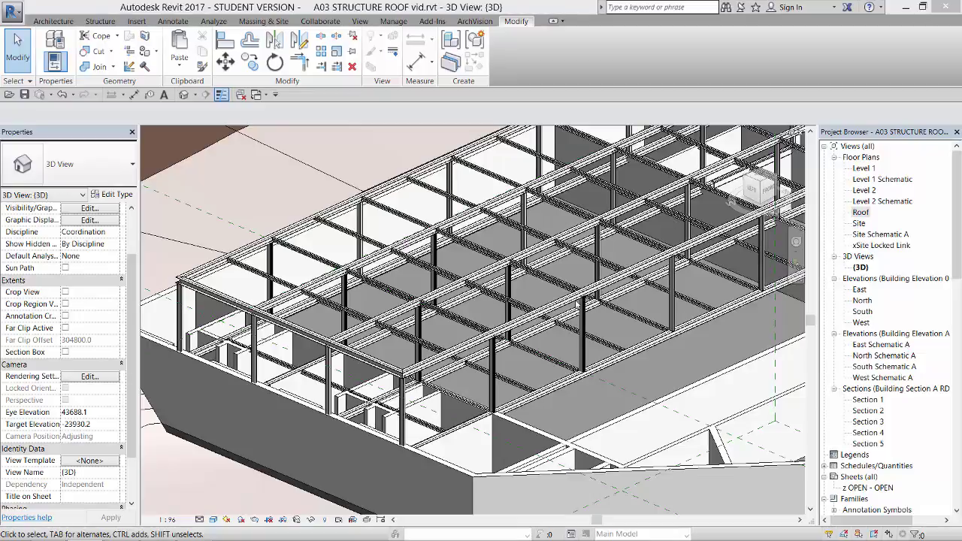
Orbit the 3D model and move the combined drawings PDF aside to inspect the framing.
mouse_move(535, 250)
middle_mouse_down("shift")
mouse_move(537, 216)
mouse_move(526, 282)
middle_mouse_up("shift")
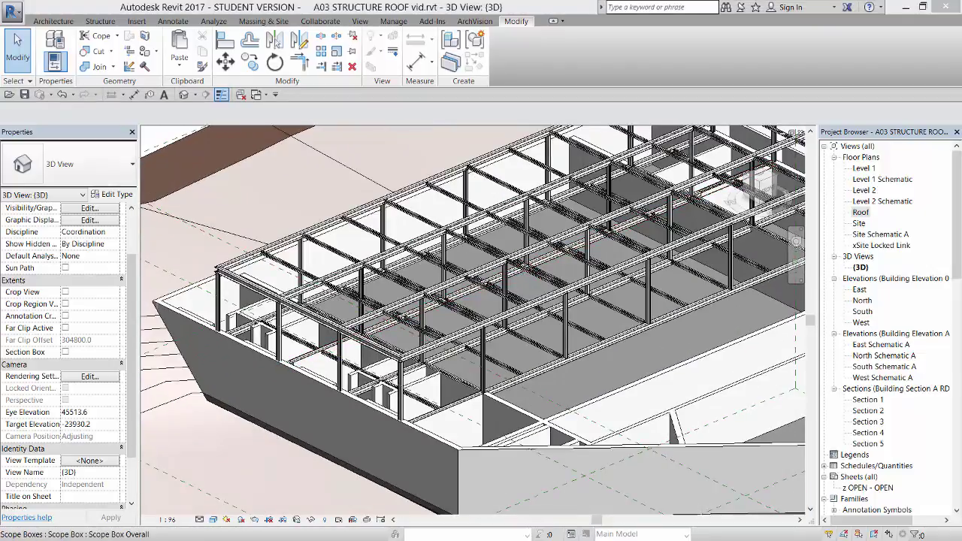
left_click_drag(961, 64, 438, 66)
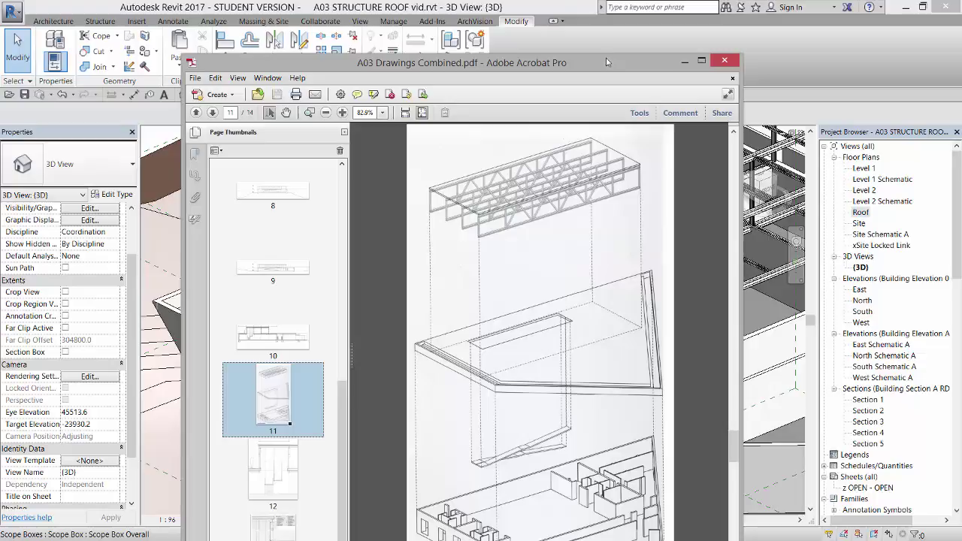
left_click_drag(640, 62, 961, 63)
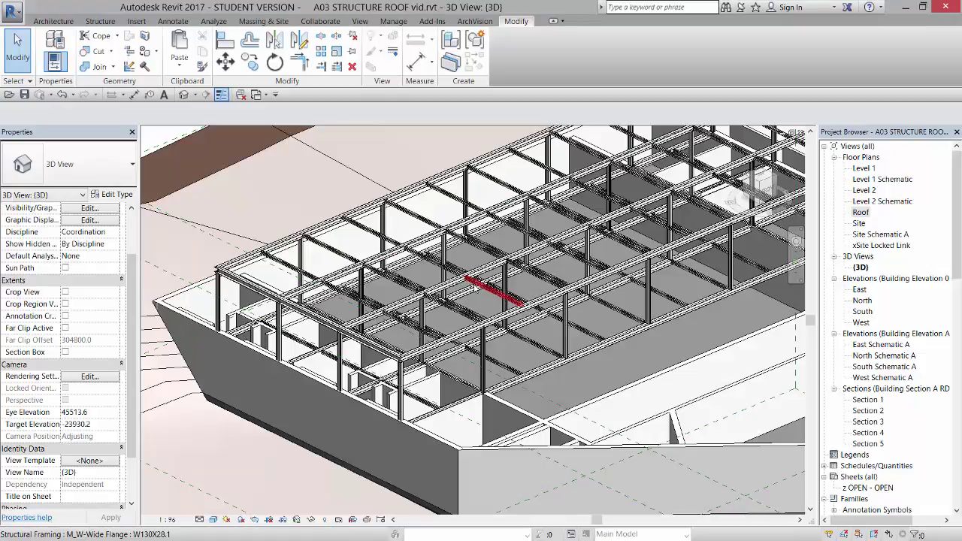
scroll(475, 289, "down", 2)
middle_click_drag(606, 331, 722, 300, "shift")
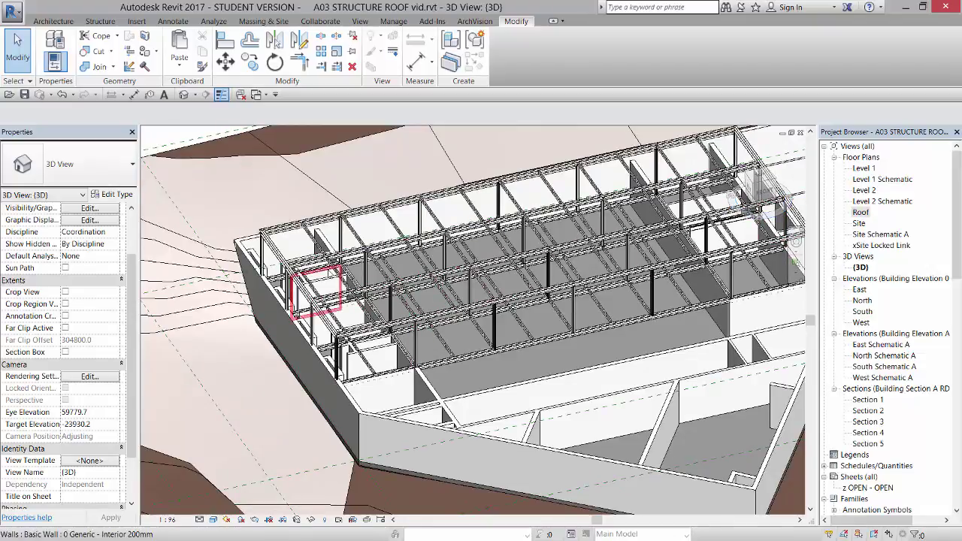
scroll(323, 301, "down", 3)
scroll(382, 313, "up", 5)
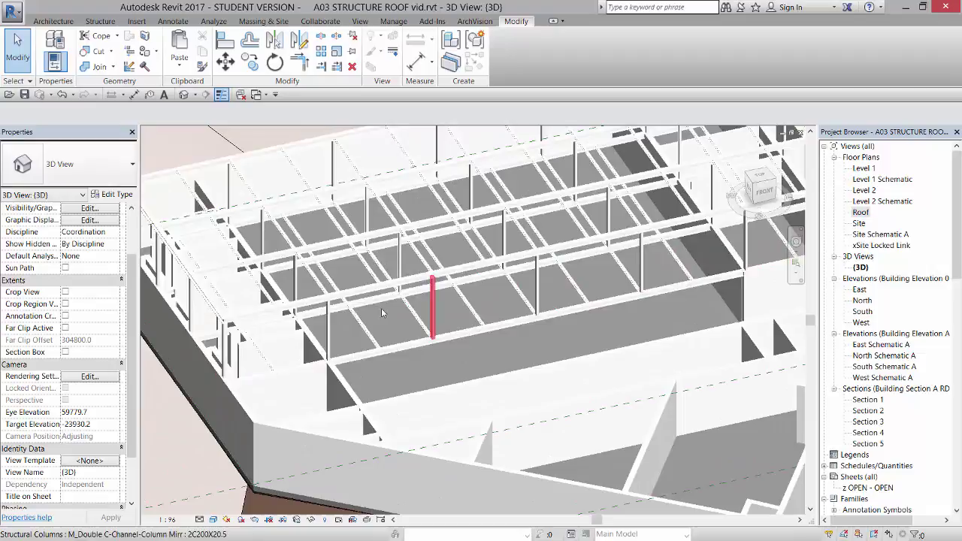
scroll(382, 313, "down", 2)
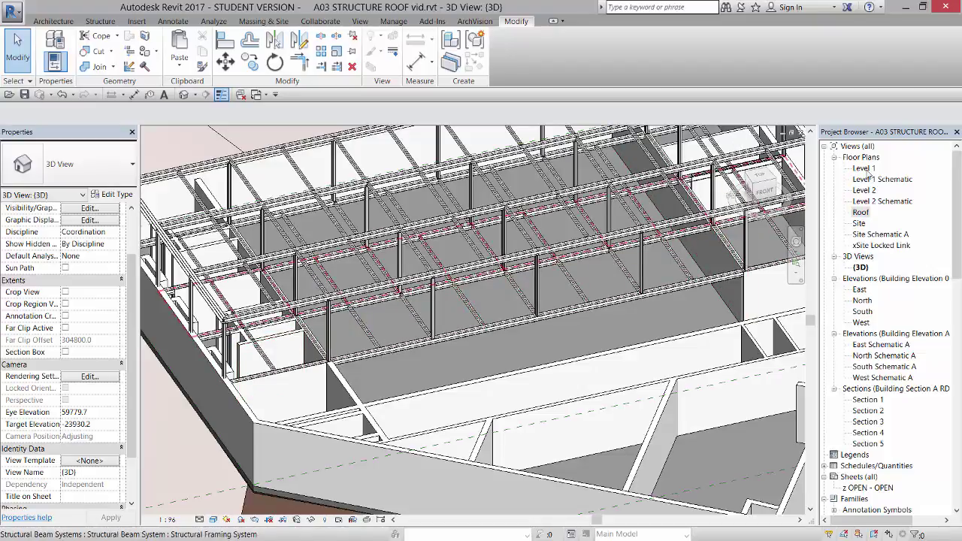
Open the Level 2 floor plan and frame grid 5 and the South elevation marker.
double_click(859, 199)
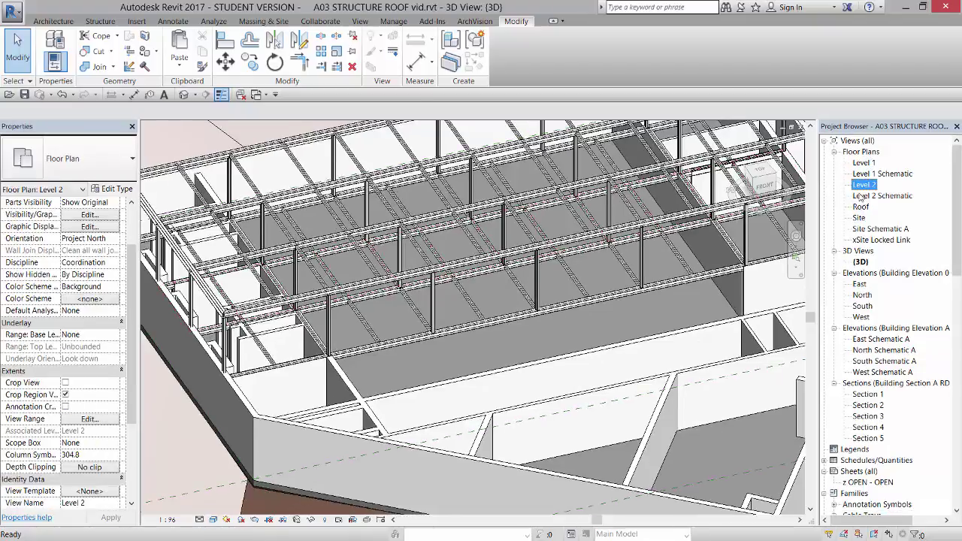
double_click(863, 185)
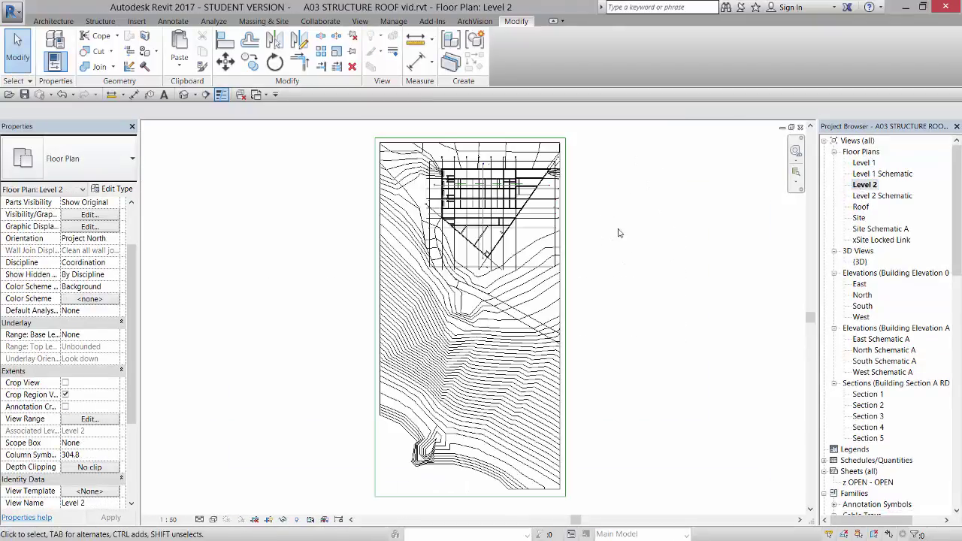
scroll(445, 167, "up", 8)
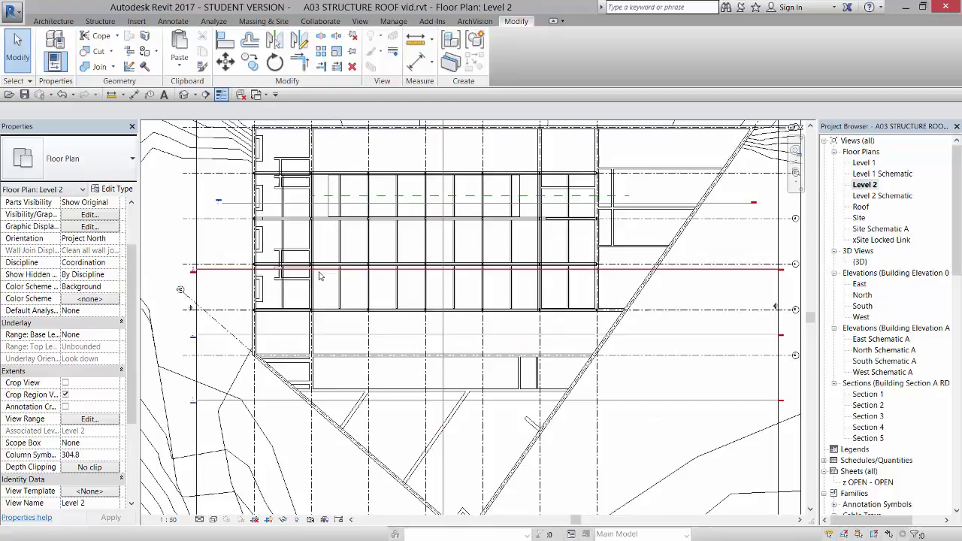
middle_click_drag(315, 301, 383, 291)
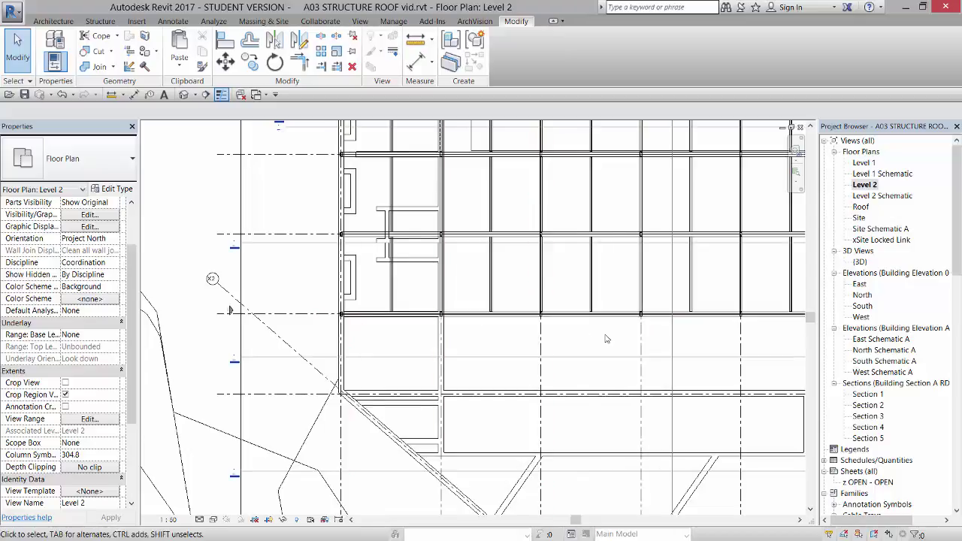
middle_click_drag(607, 340, 258, 339)
middle_click_drag(595, 318, 456, 323)
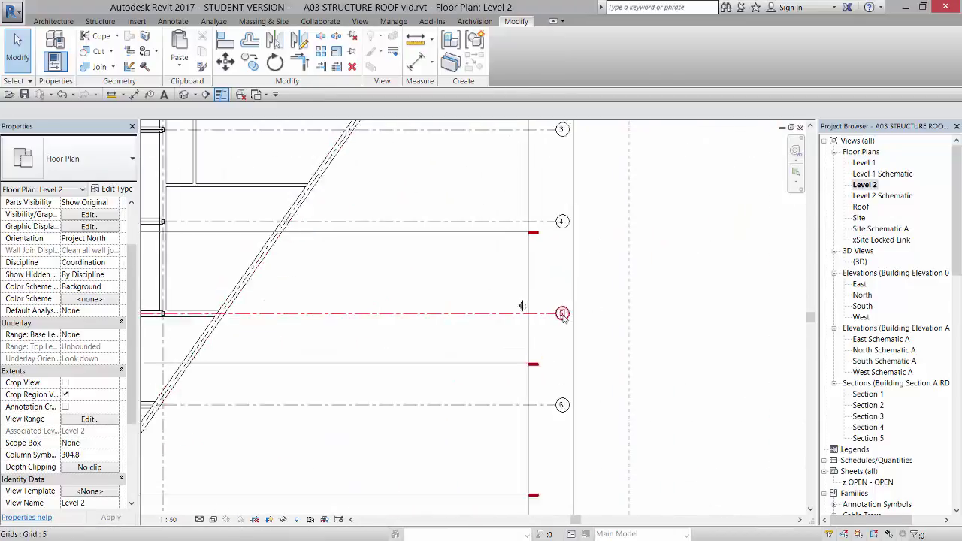
scroll(564, 316, "up", 2)
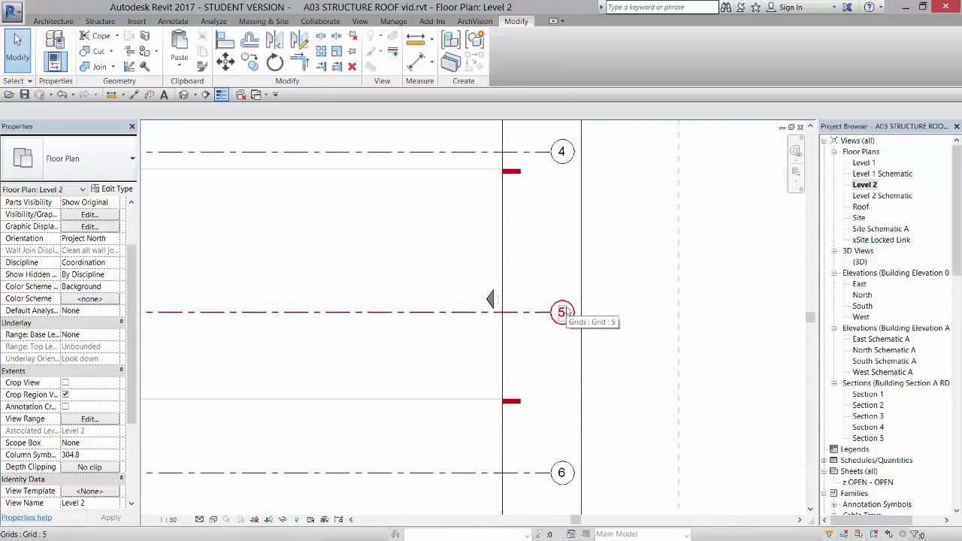
scroll(566, 317, "down", 3)
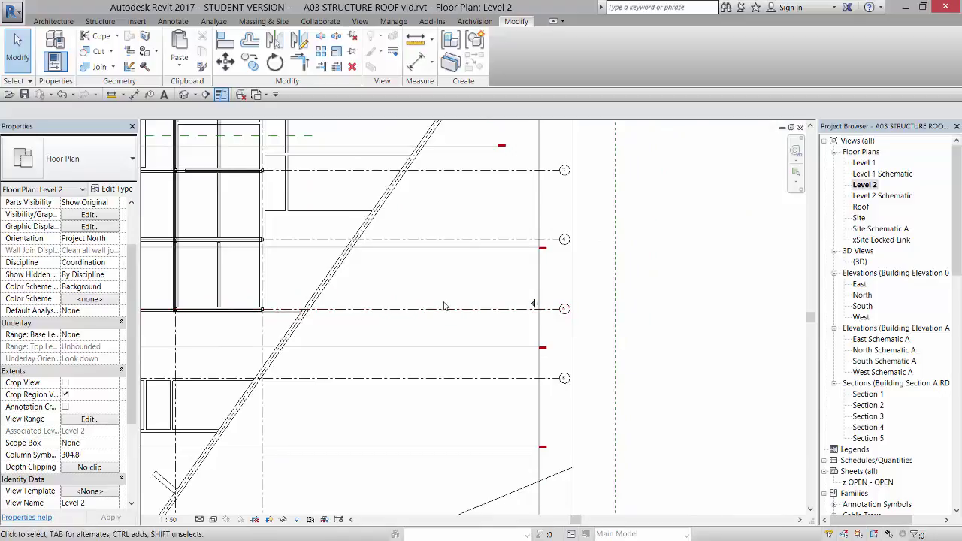
scroll(443, 306, "down", 5)
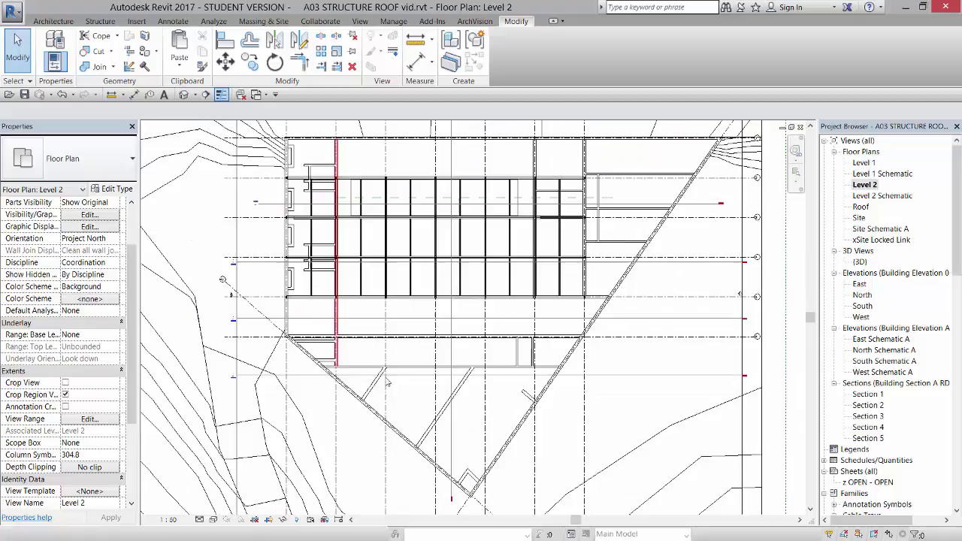
middle_click_drag(400, 391, 391, 248)
scroll(451, 421, "up", 2)
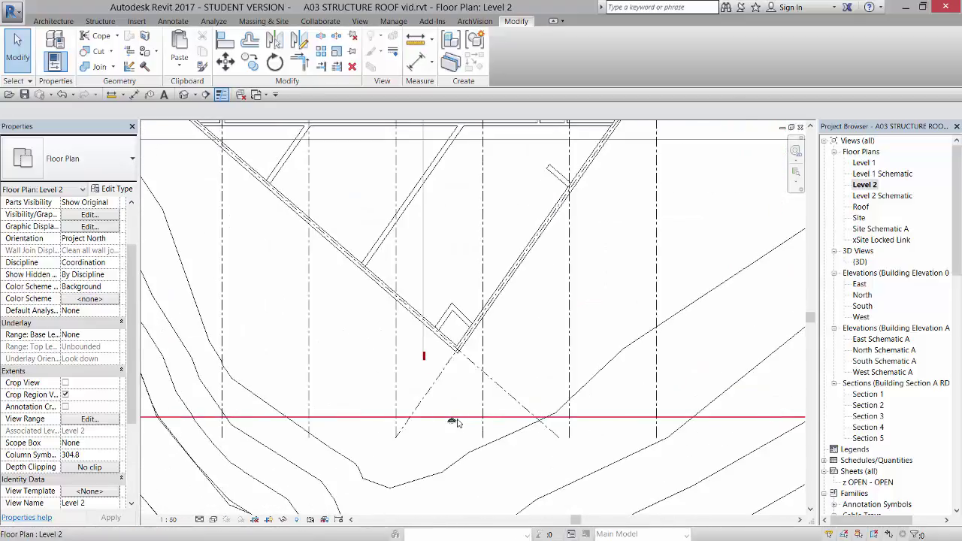
Leave crop-boundary profile editing without changes and open the South elevation.
double_click(451, 422)
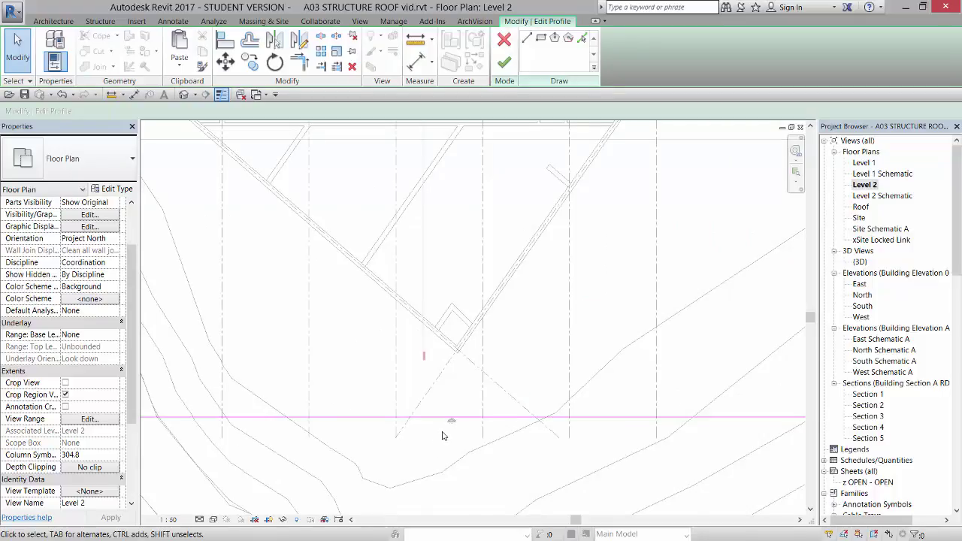
left_click(504, 39)
scroll(459, 421, "up", 4)
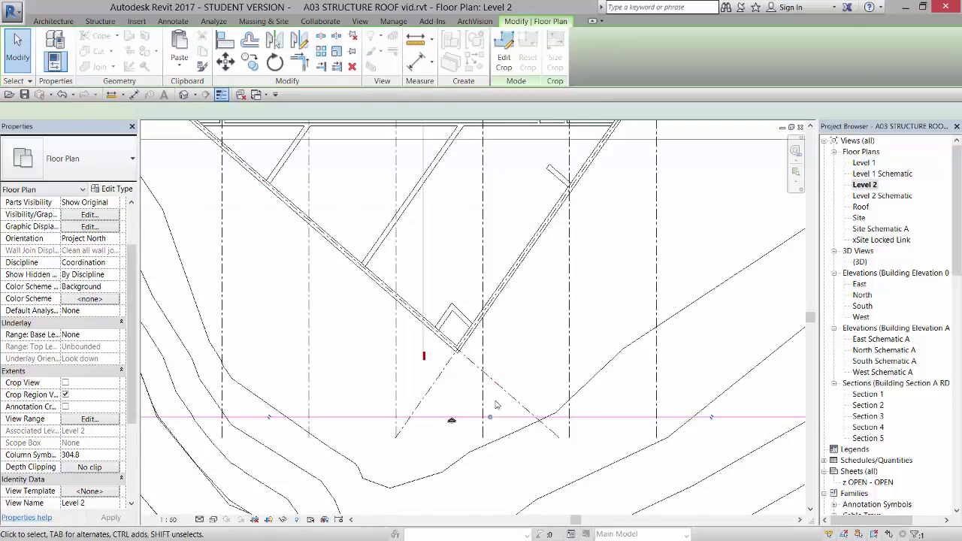
scroll(428, 441, "up", 3)
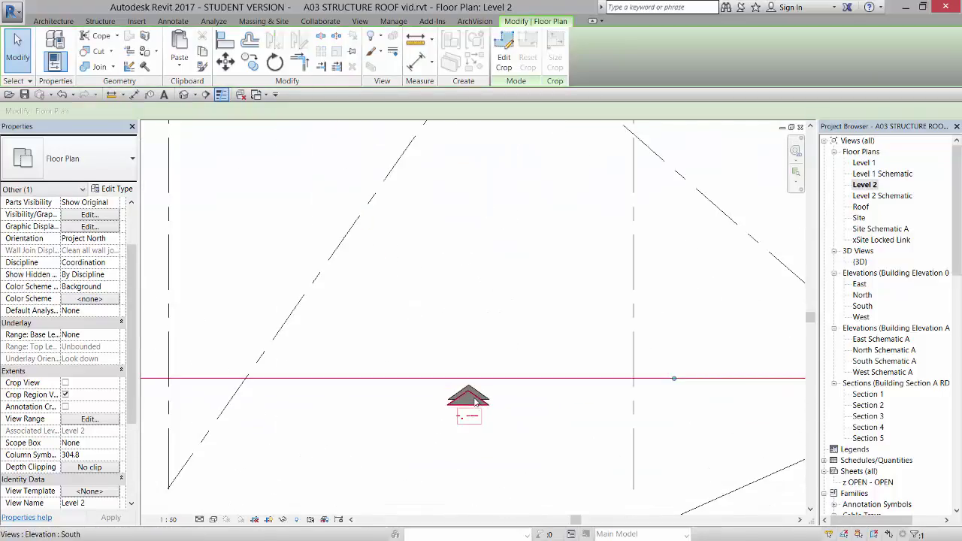
double_click(474, 400)
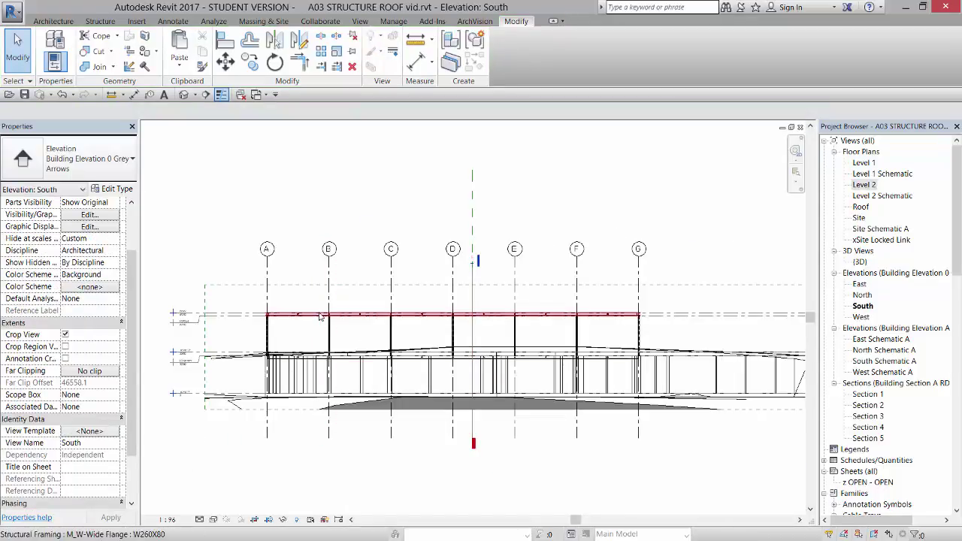
scroll(319, 317, "up", 4)
scroll(358, 325, "up", 1)
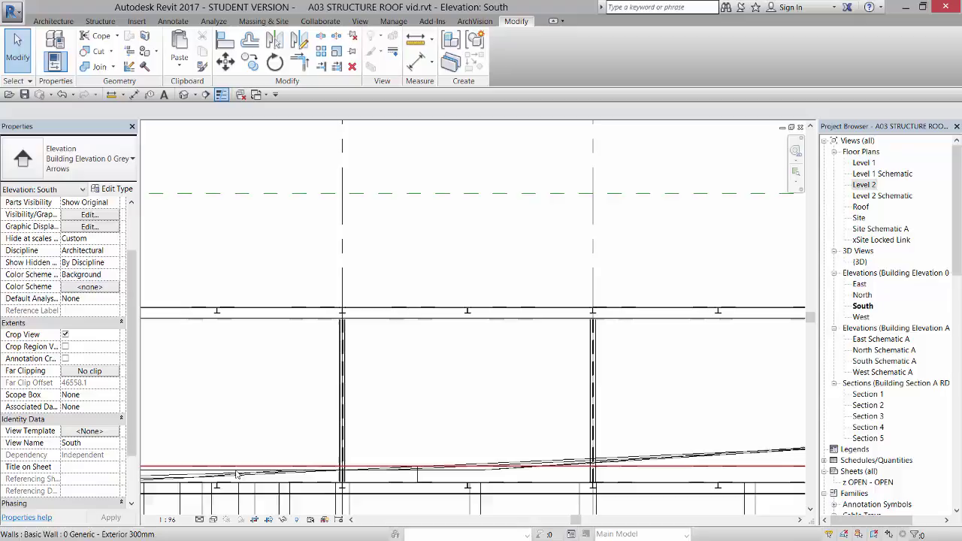
Set the elevation's visual style to Hidden Line, then to Wireframe, without saving.
left_click(213, 520)
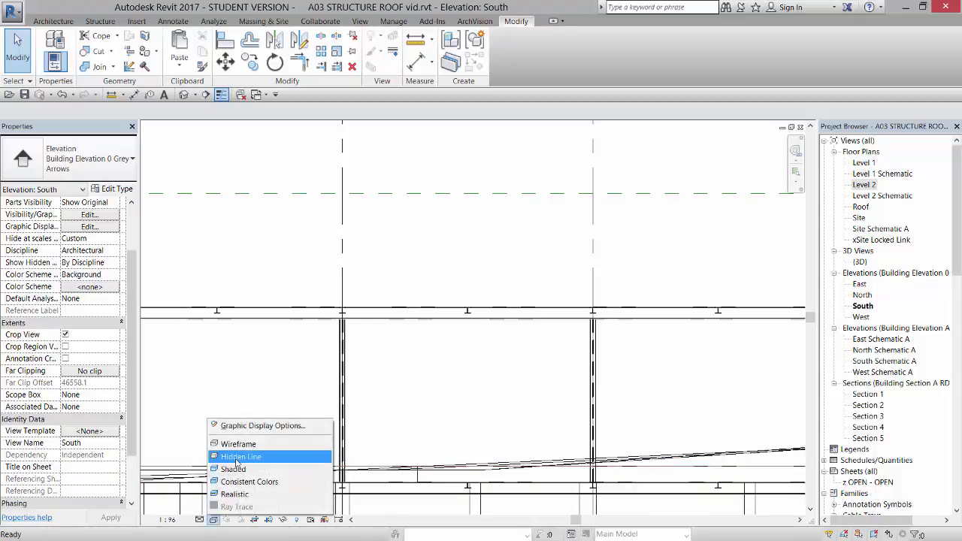
left_click(238, 457)
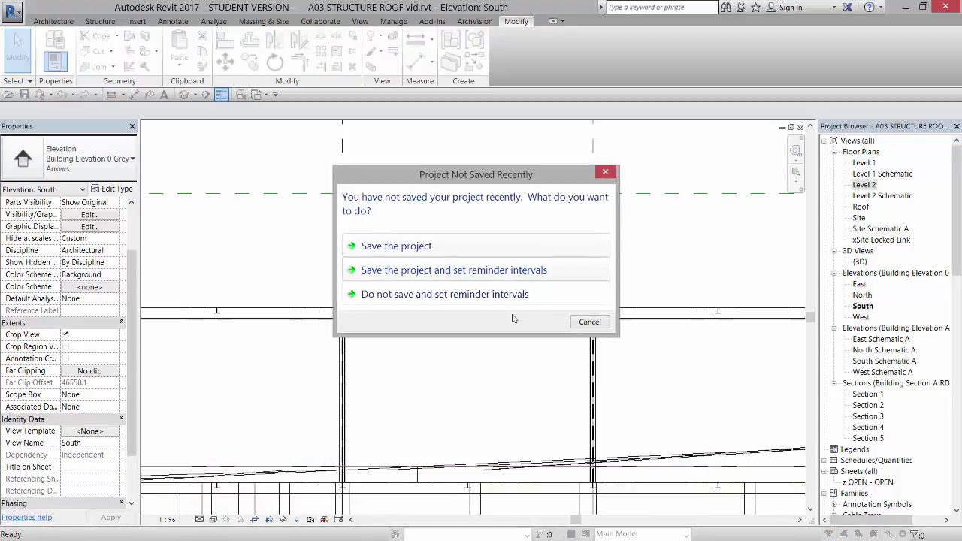
left_click(590, 321)
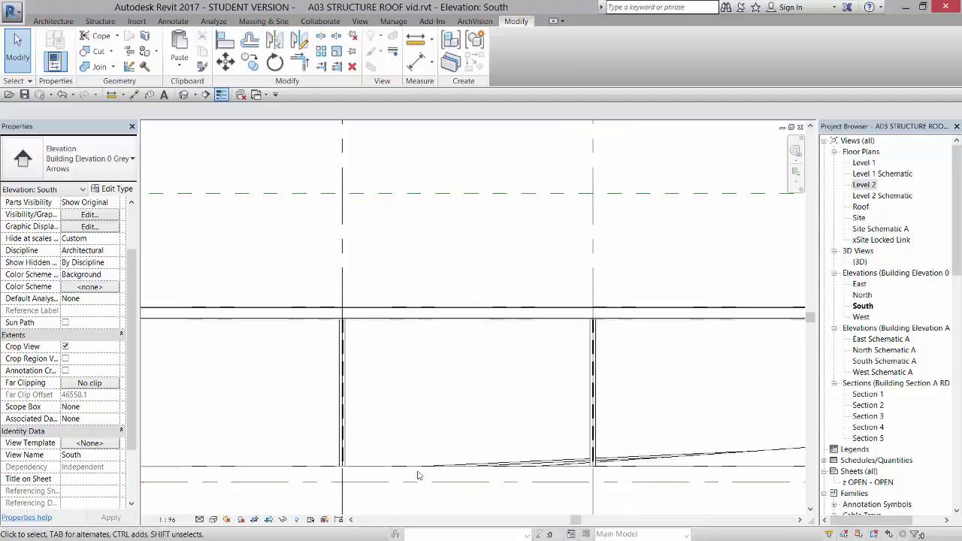
left_click(214, 520)
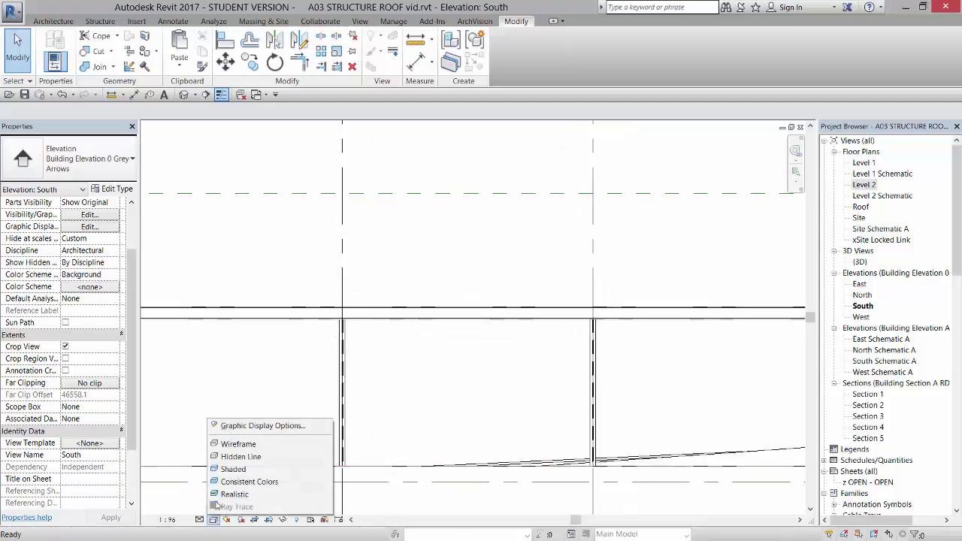
left_click(238, 445)
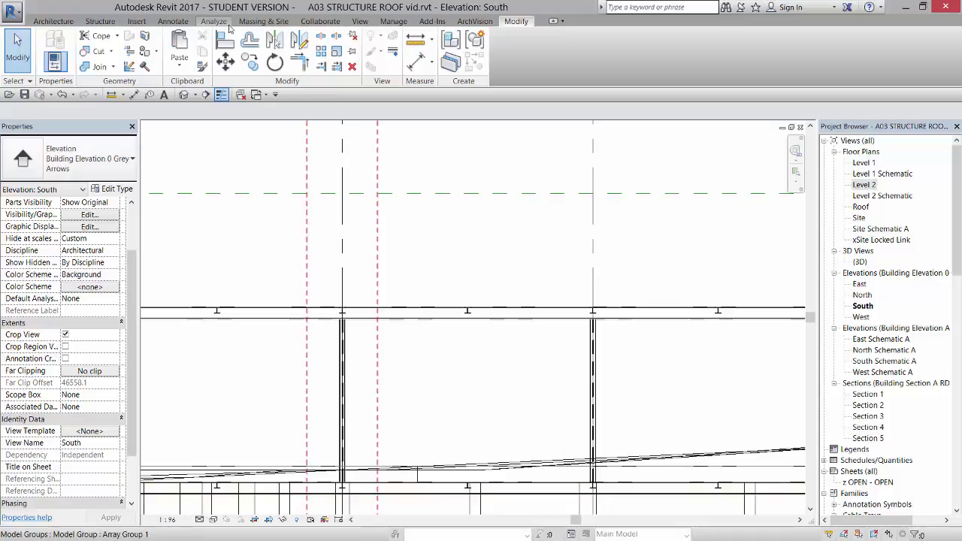
Start a structural brace and pick Grid : 5 as the named work plane.
left_click(101, 21)
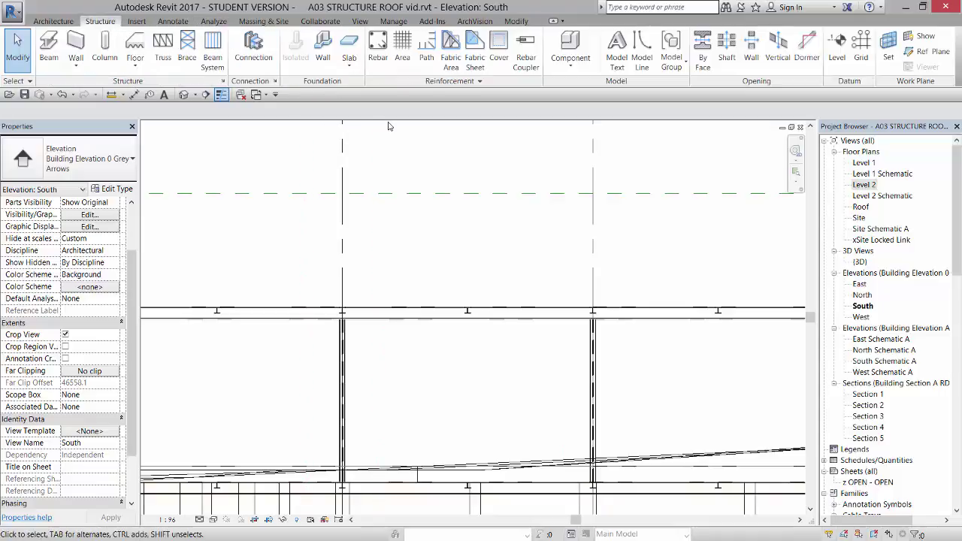
left_click(198, 51)
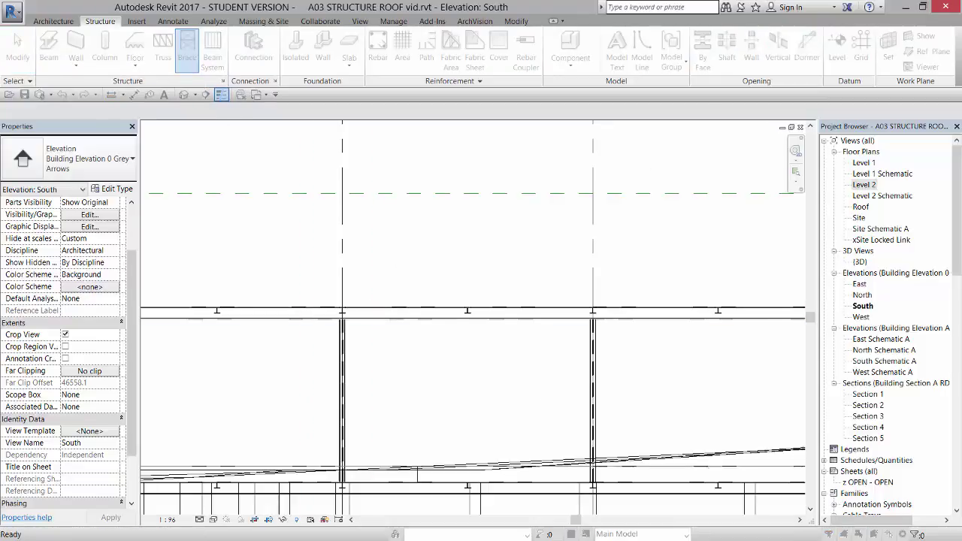
left_click_drag(841, 152, 660, 135)
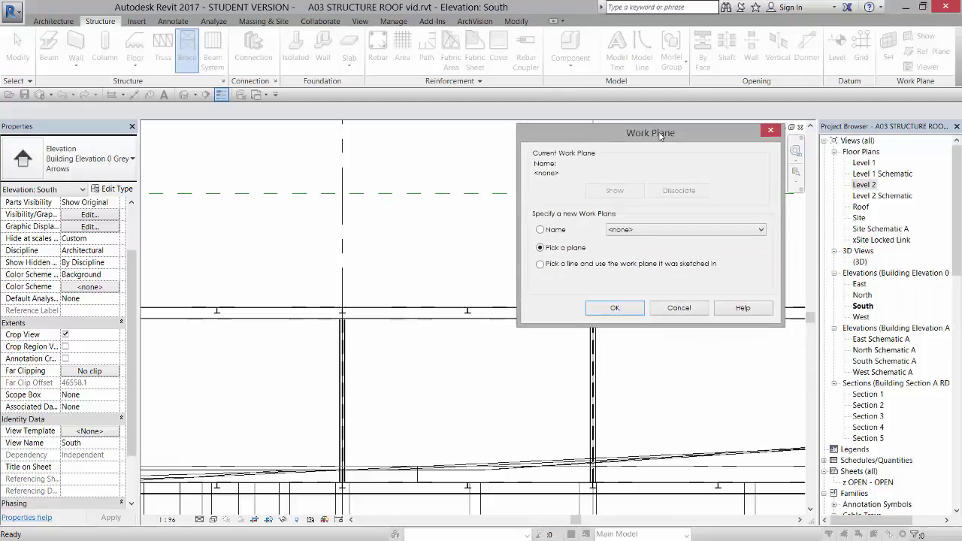
left_click(540, 230)
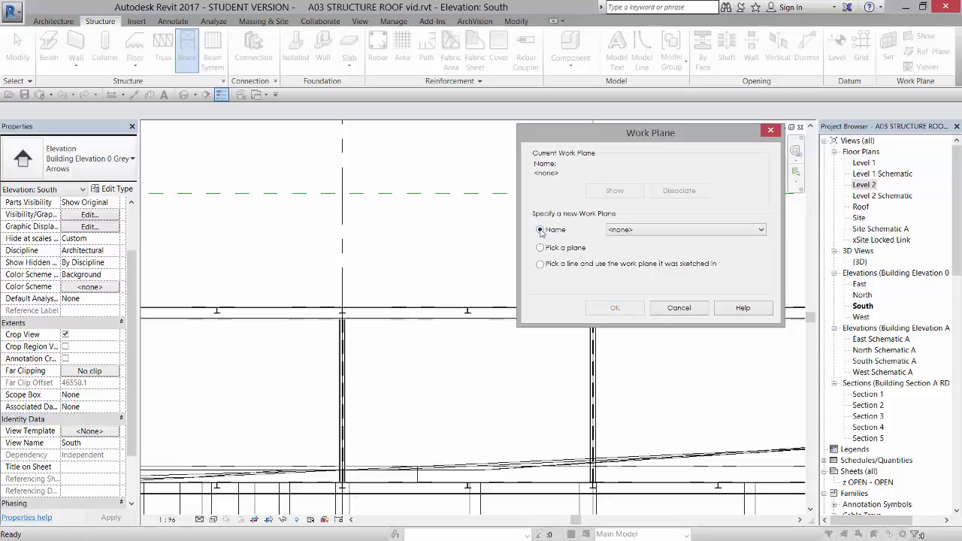
left_click(679, 231)
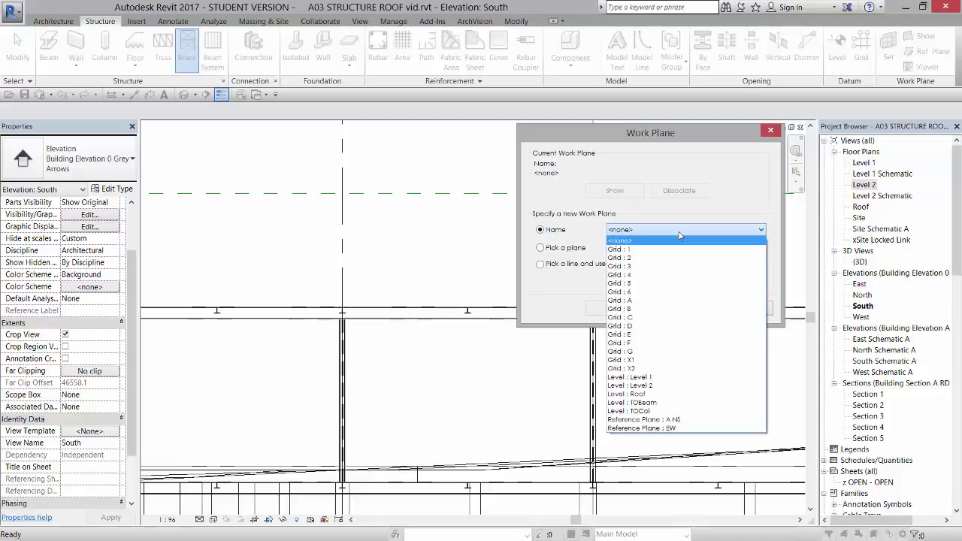
left_click(674, 284)
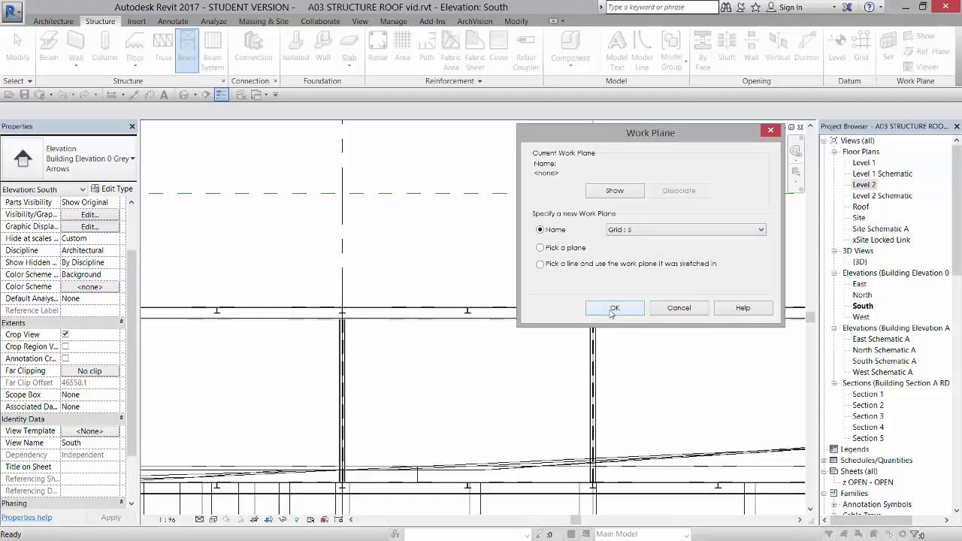
Confirm Grid : 5, then draw a W260X80 wide-flange brace from the top beam to the lower beam.
left_click(613, 308)
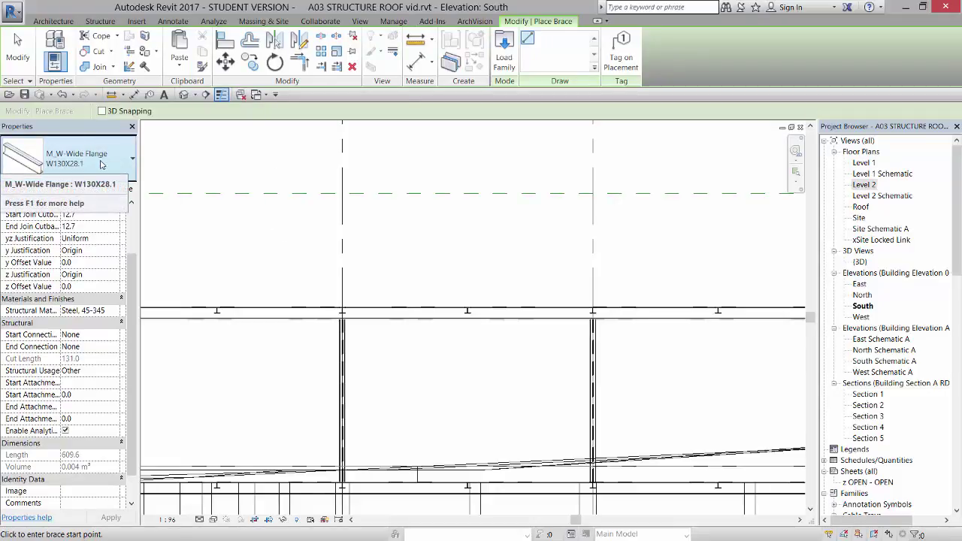
left_click(104, 165)
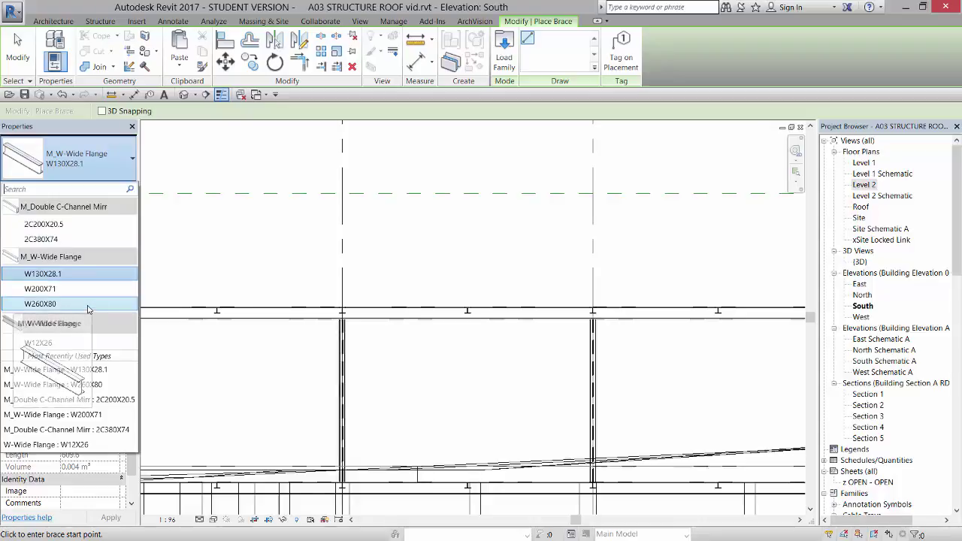
left_click(87, 305)
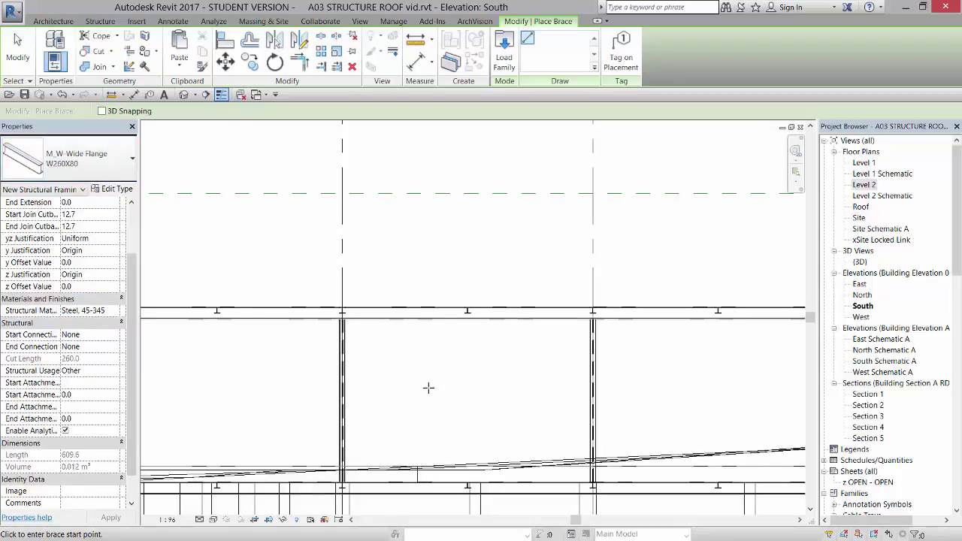
middle_click_drag(429, 386, 390, 315)
scroll(339, 303, "up", 4)
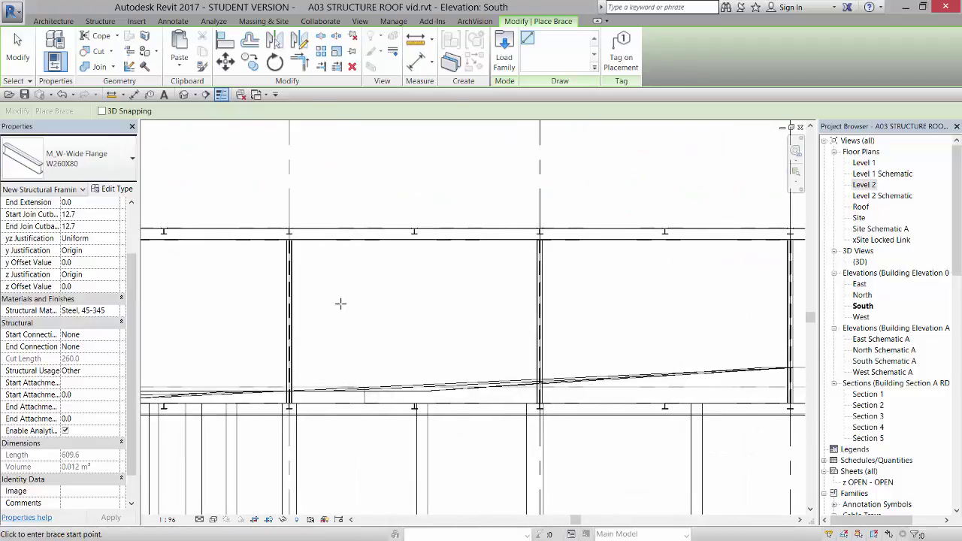
middle_click_drag(355, 262, 343, 286)
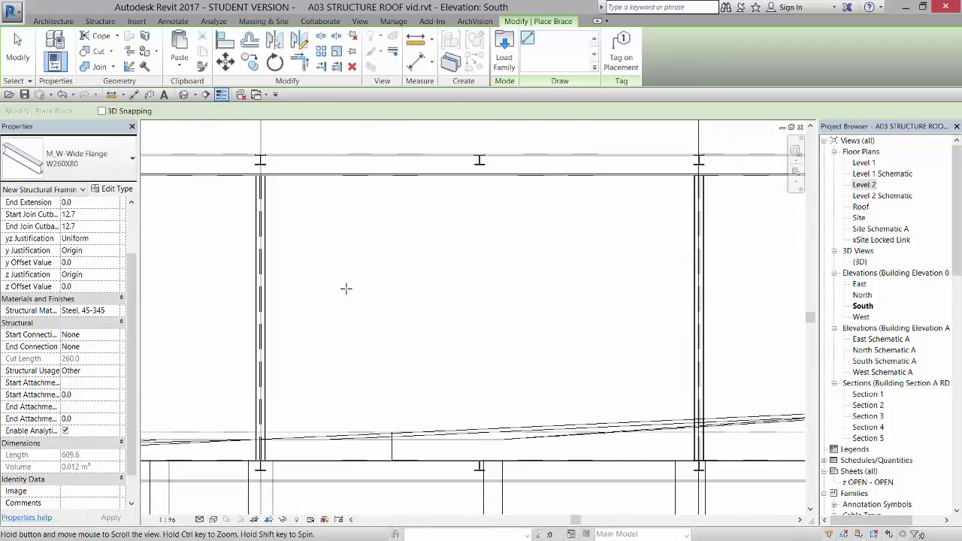
left_click(282, 164)
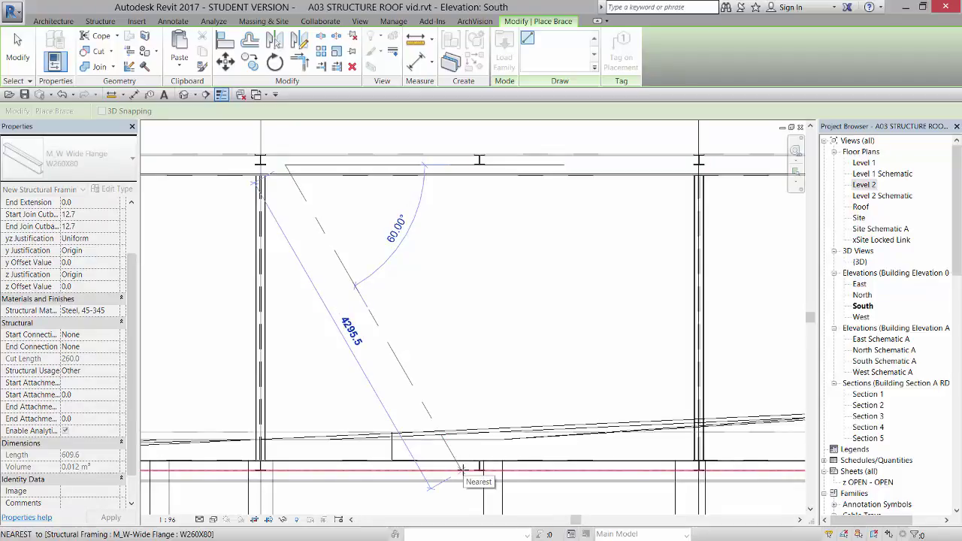
left_click(461, 470)
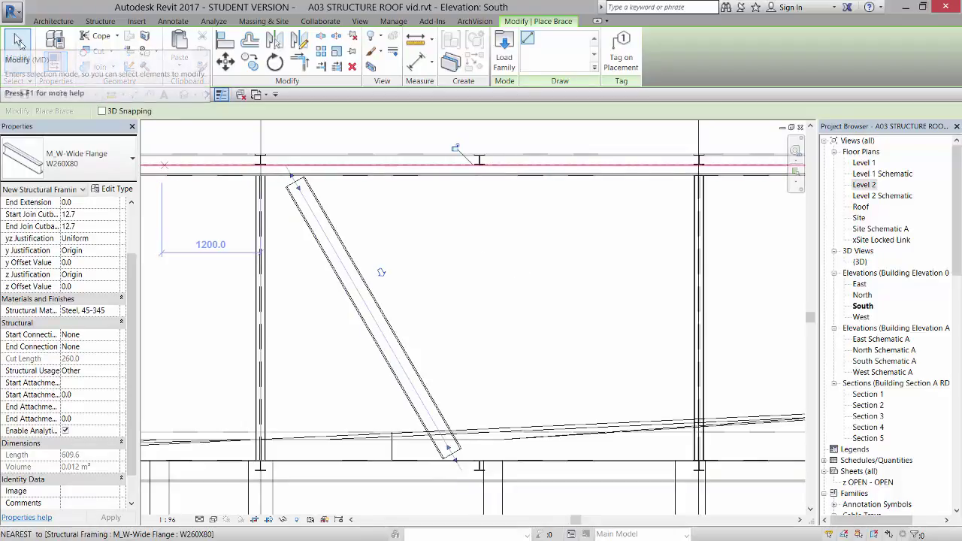
Drag both W260X80 brace ends onto the beams, giving a 4351.8 cut length.
left_click(18, 42)
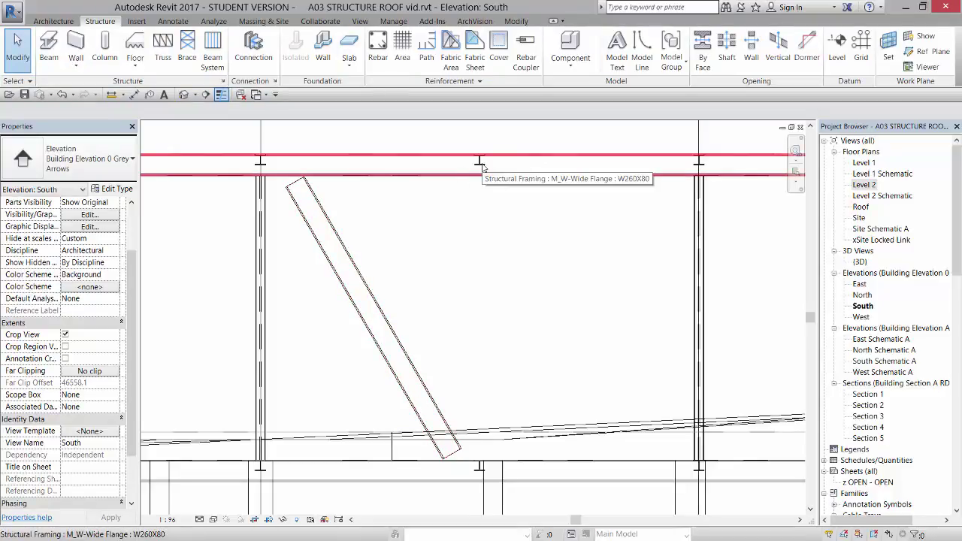
scroll(277, 168, "up", 4)
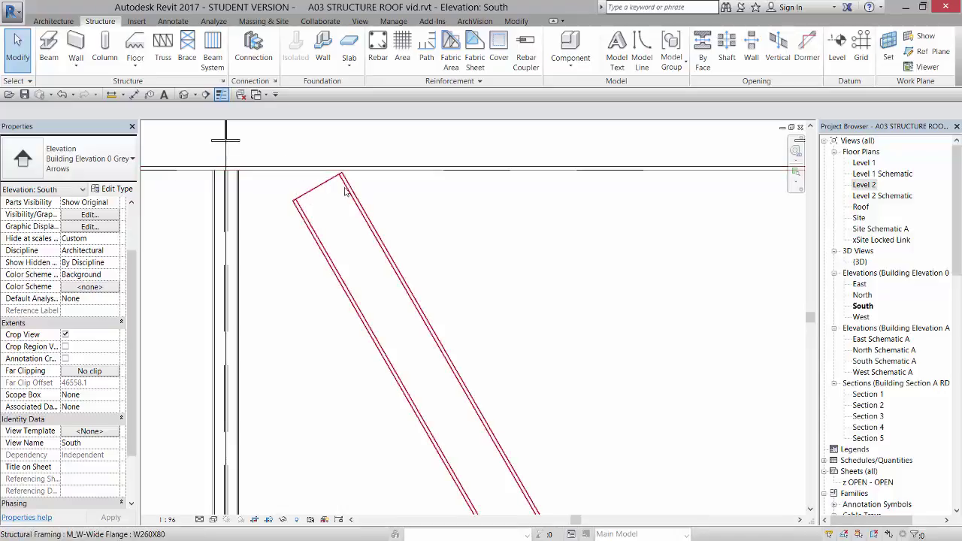
left_click(319, 194)
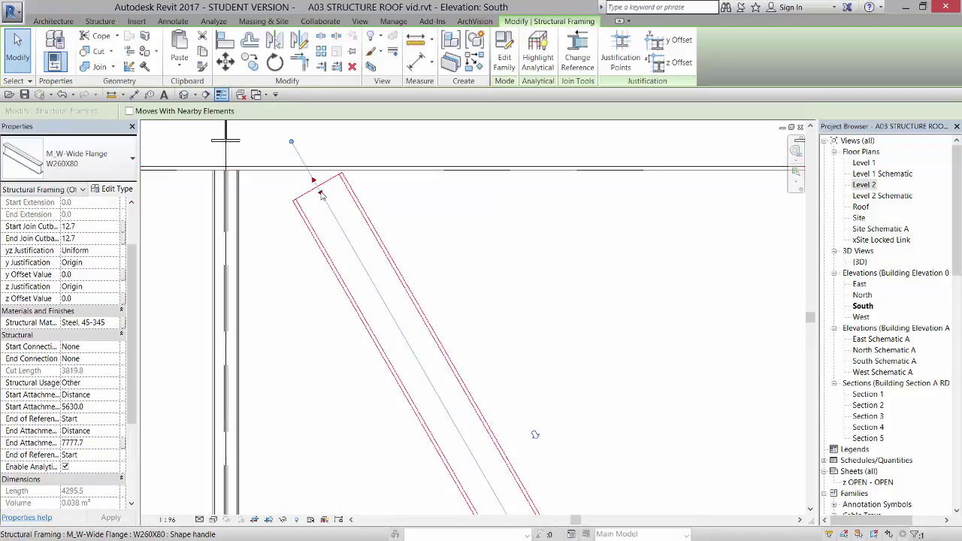
left_click_drag(314, 182, 289, 136)
scroll(368, 229, "down", 4)
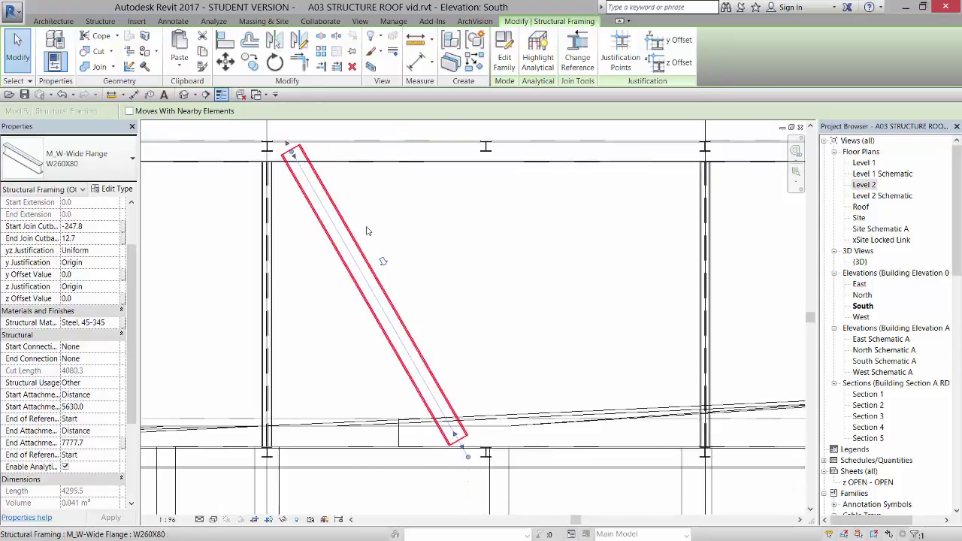
scroll(460, 462, "up", 3)
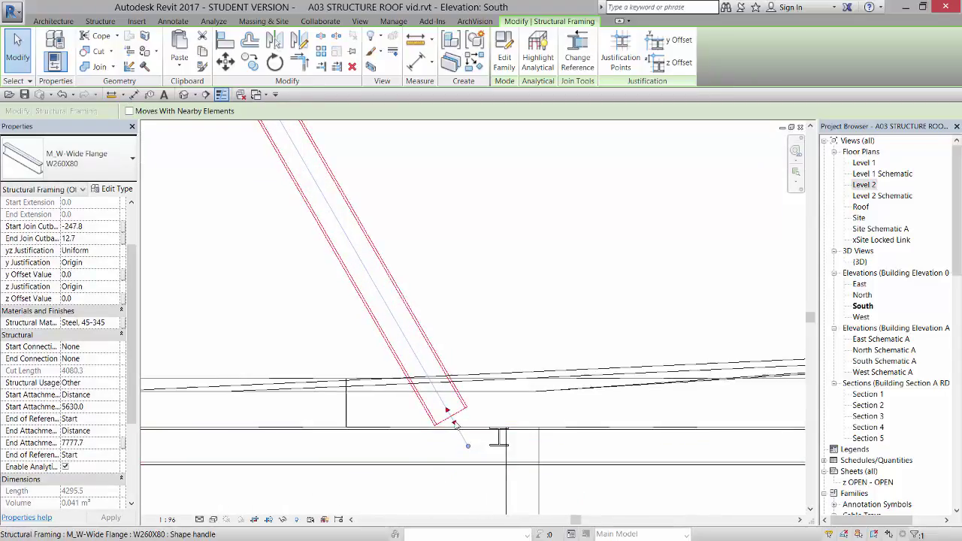
left_click_drag(469, 449, 462, 452)
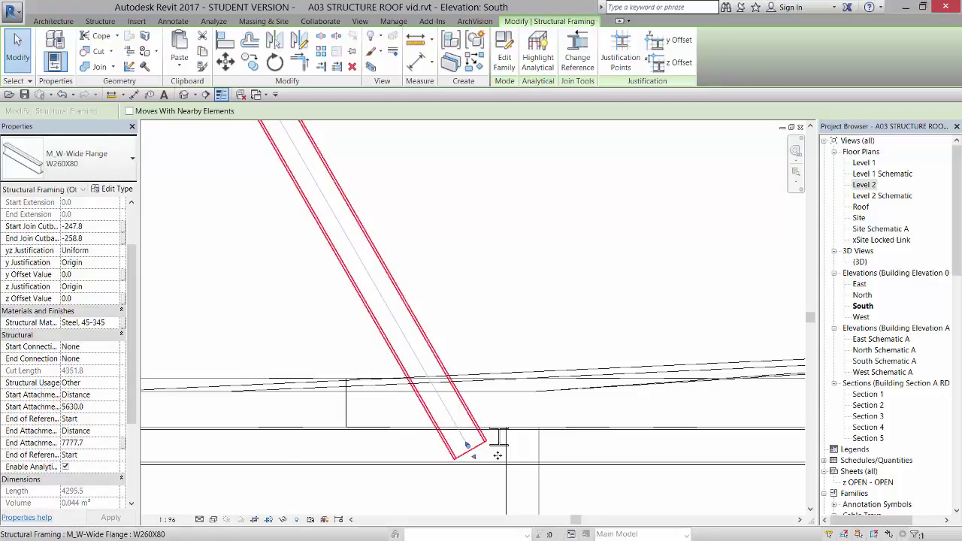
scroll(473, 450, "down", 3)
scroll(340, 192, "up", 3)
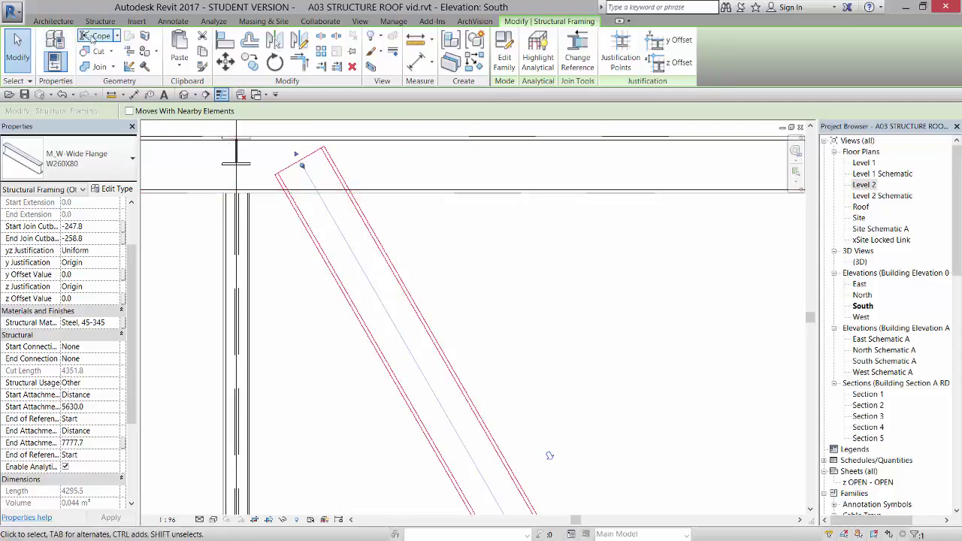
Cope the brace's top end to the upper beam and its bottom end to the lower beam.
key("Escape")
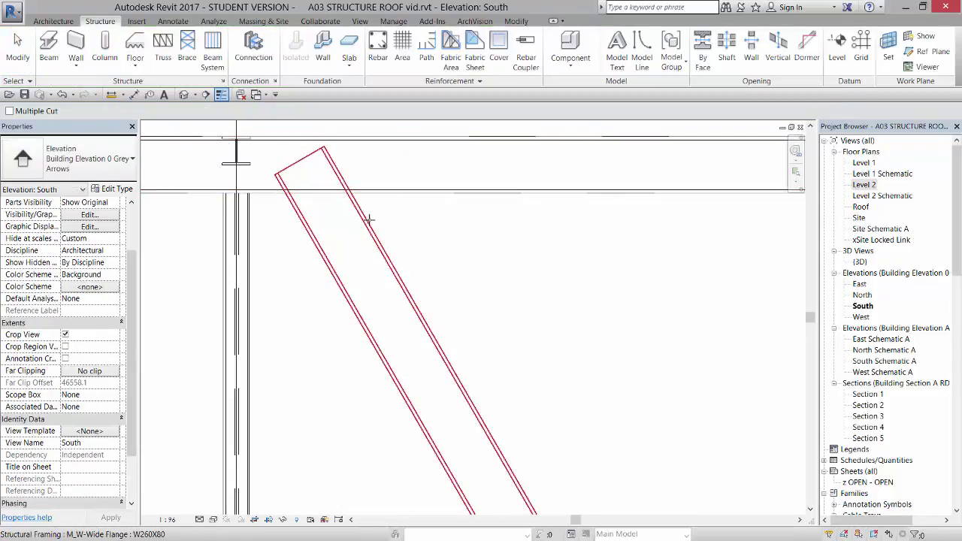
left_click(368, 220)
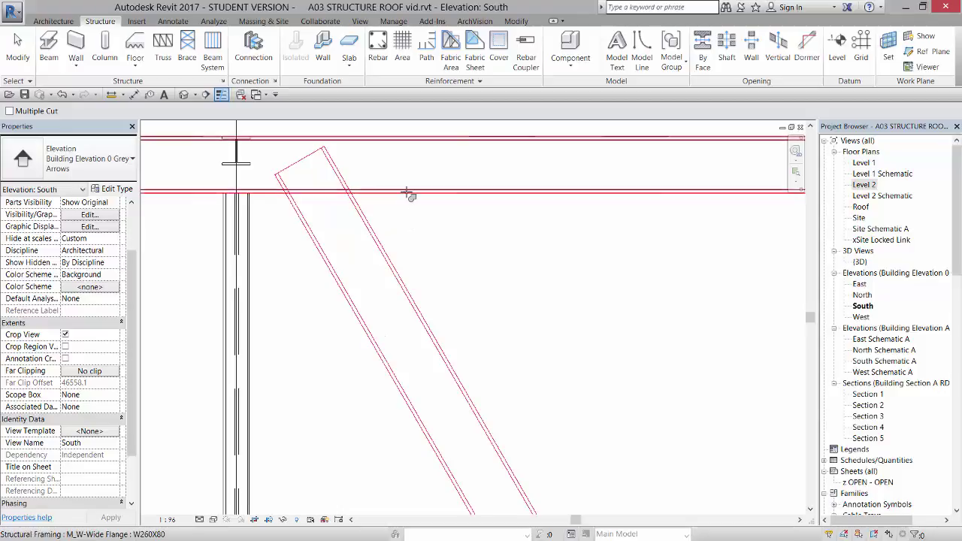
left_click(408, 191)
scroll(252, 147, "down", 4)
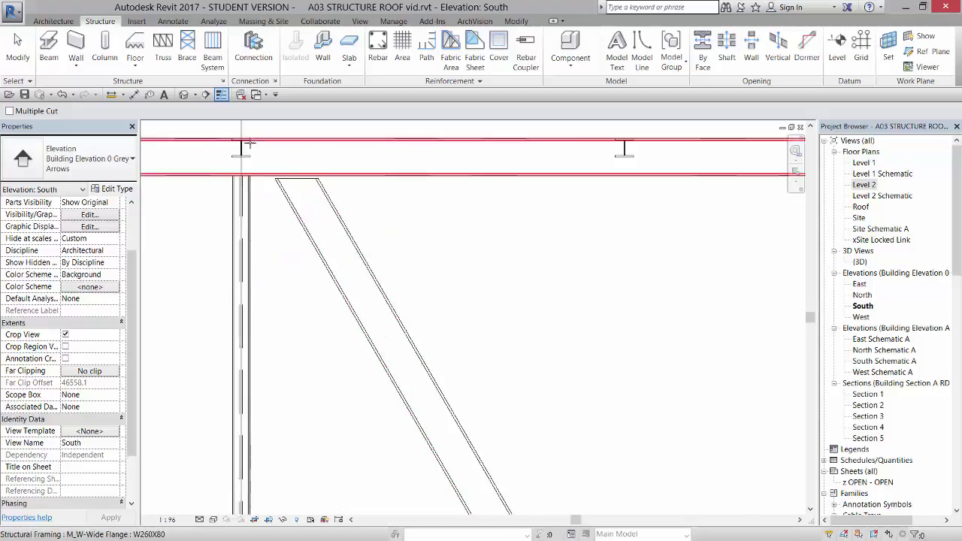
left_click(443, 421)
left_click(450, 456)
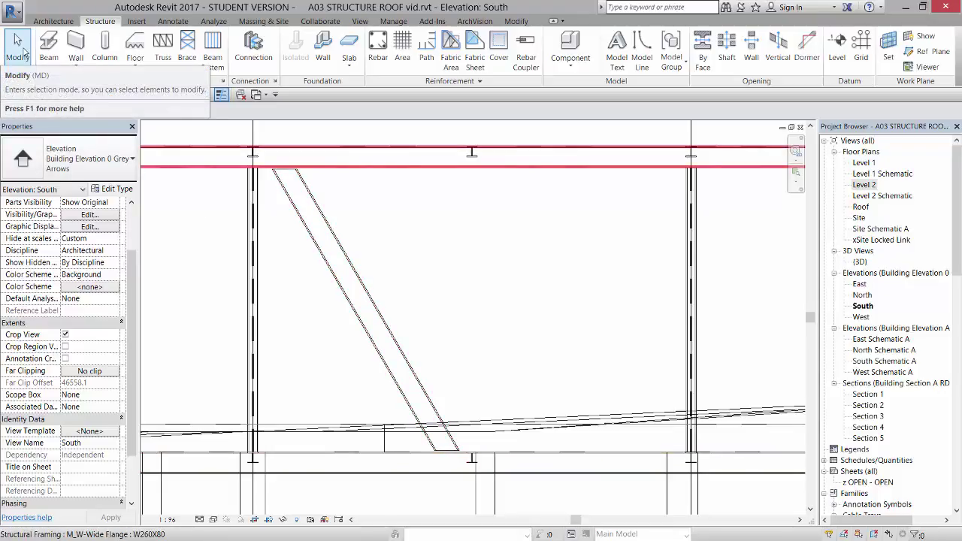
left_click(19, 49)
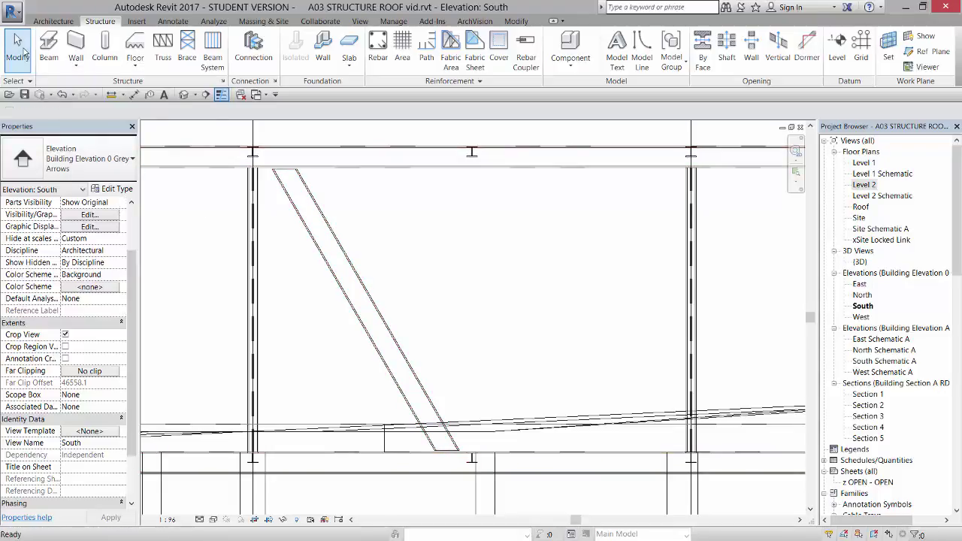
Change the brace's Coping Distance from 20 to 0, lengthening its cut length to 4145.4.
left_click(348, 254)
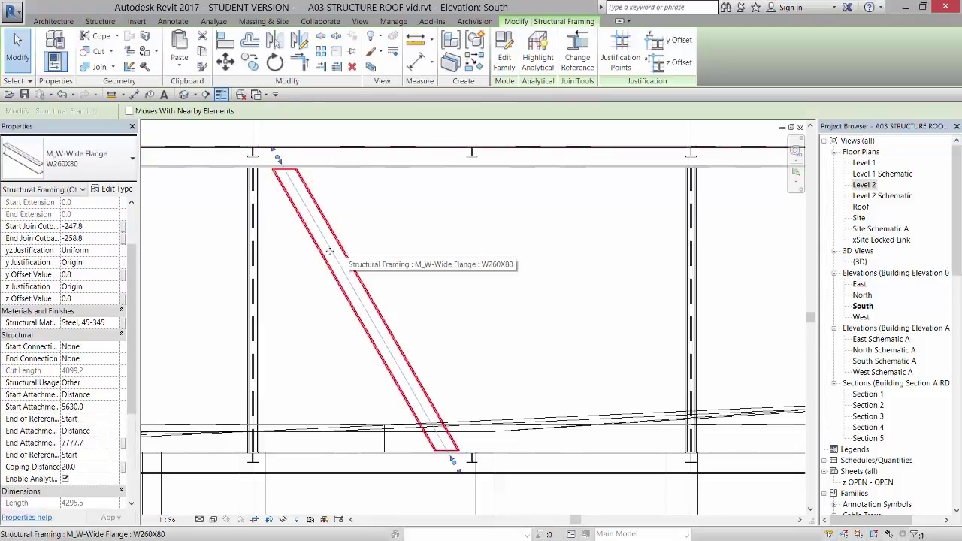
left_click(89, 468)
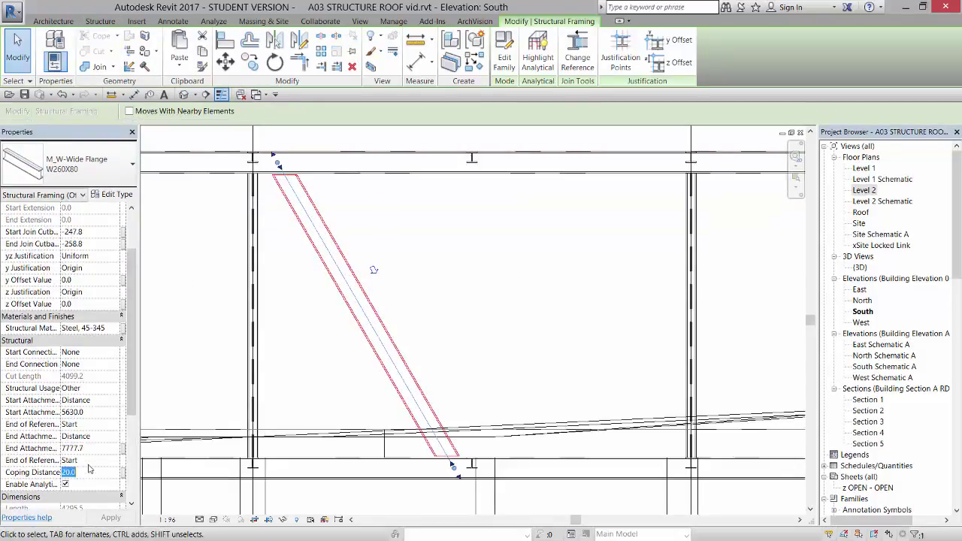
type("0")
key("Return")
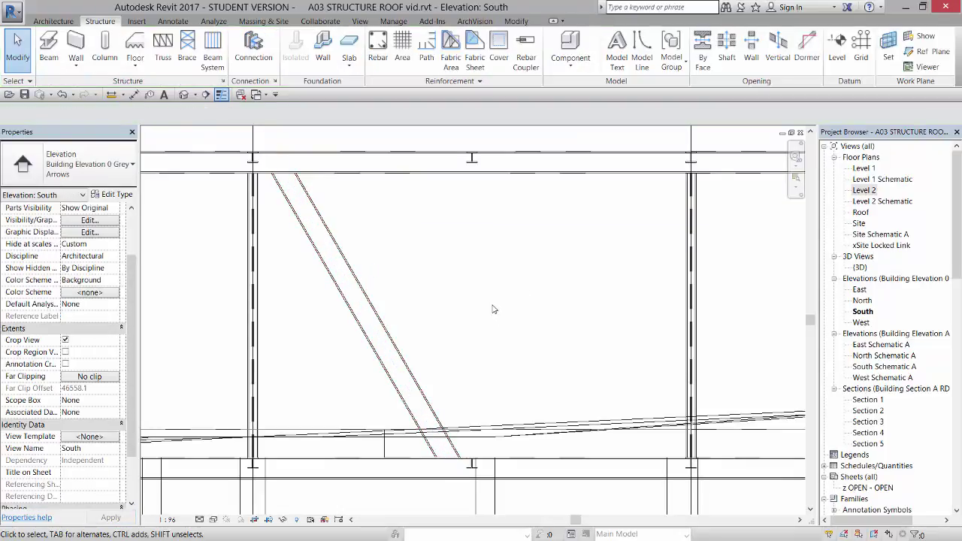
left_click(343, 314)
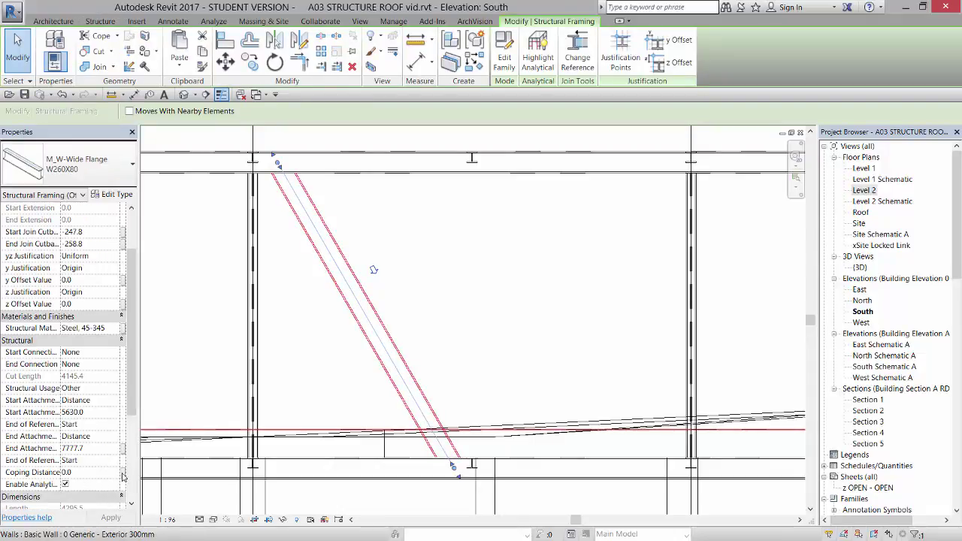
key("Escape")
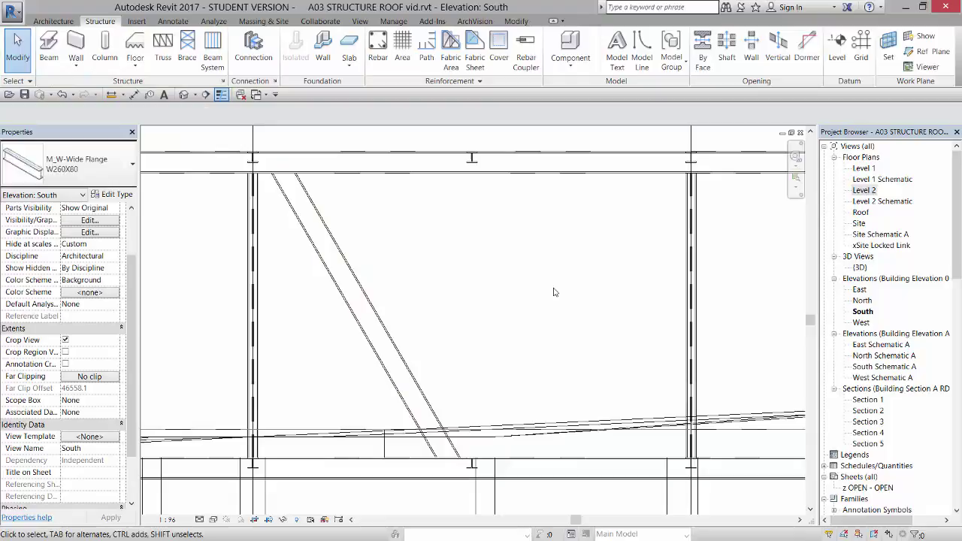
Mirror a copy of the brace about the I-beam web to form a V.
left_click(361, 269)
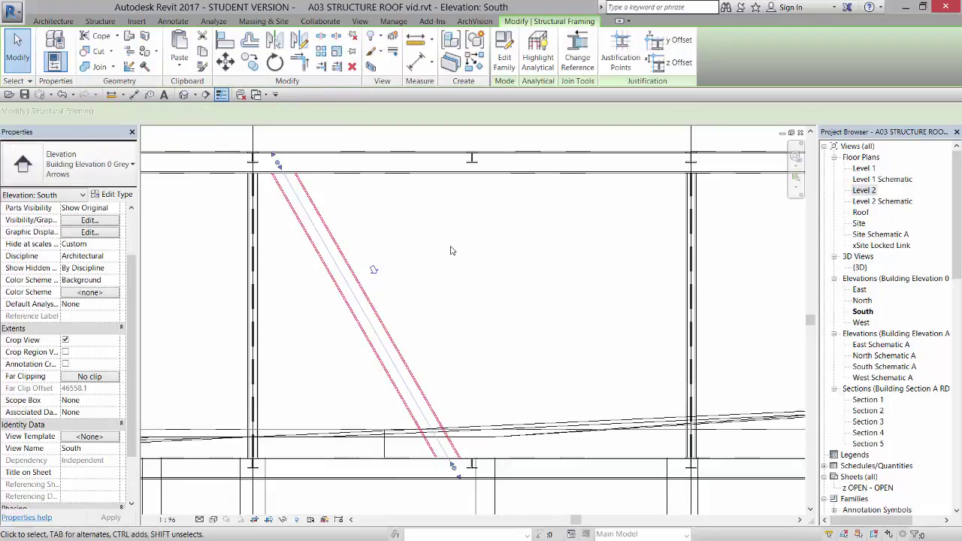
left_click(275, 42)
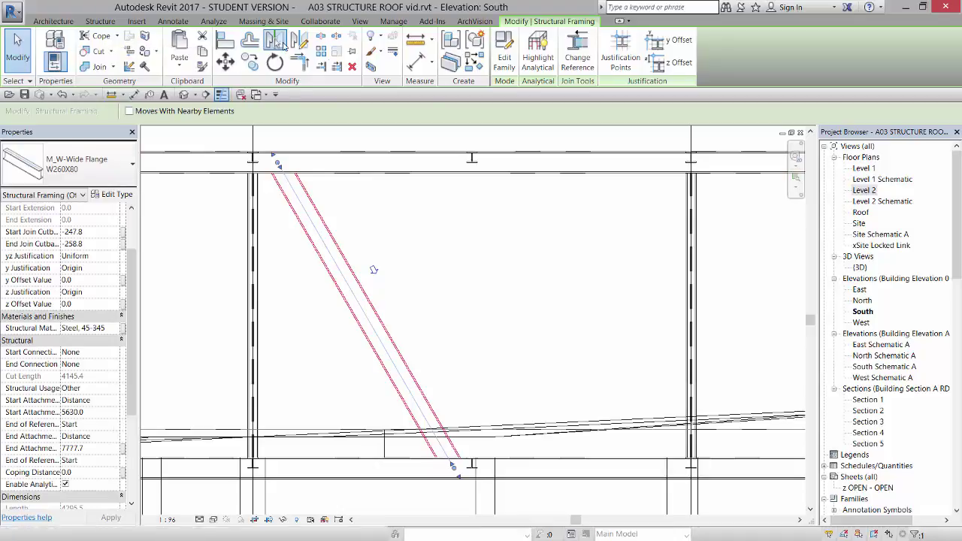
scroll(468, 155, "up", 5)
scroll(467, 155, "up", 4)
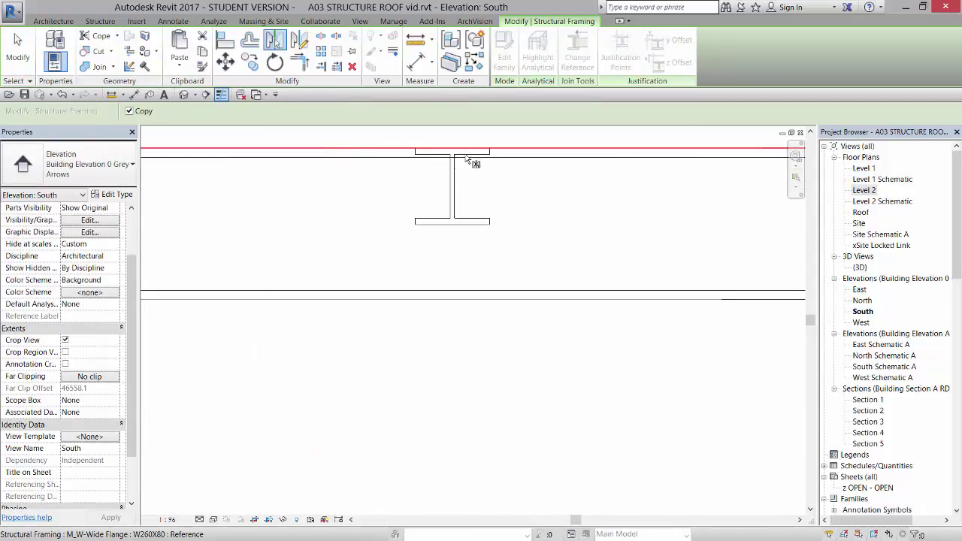
scroll(437, 202, "up", 3)
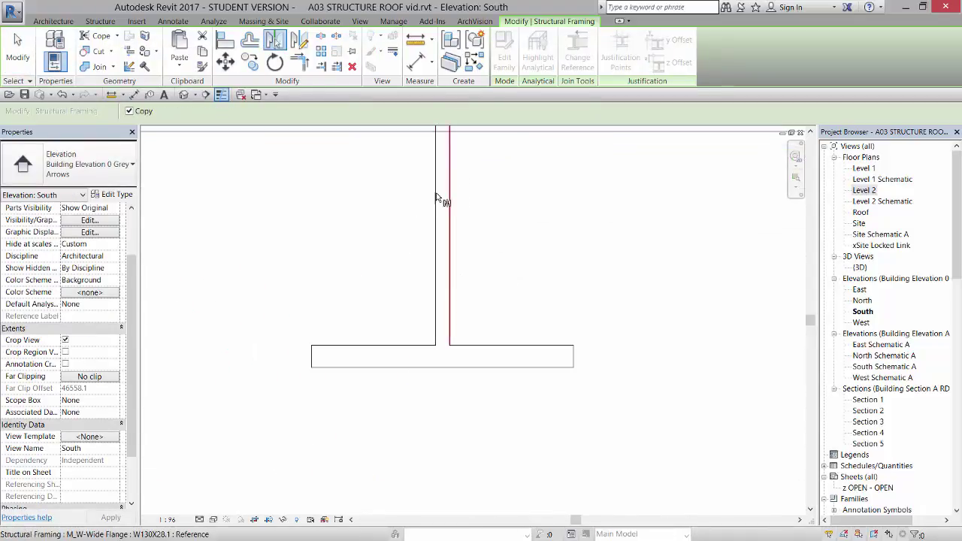
left_click(459, 201)
scroll(461, 203, "down", 8)
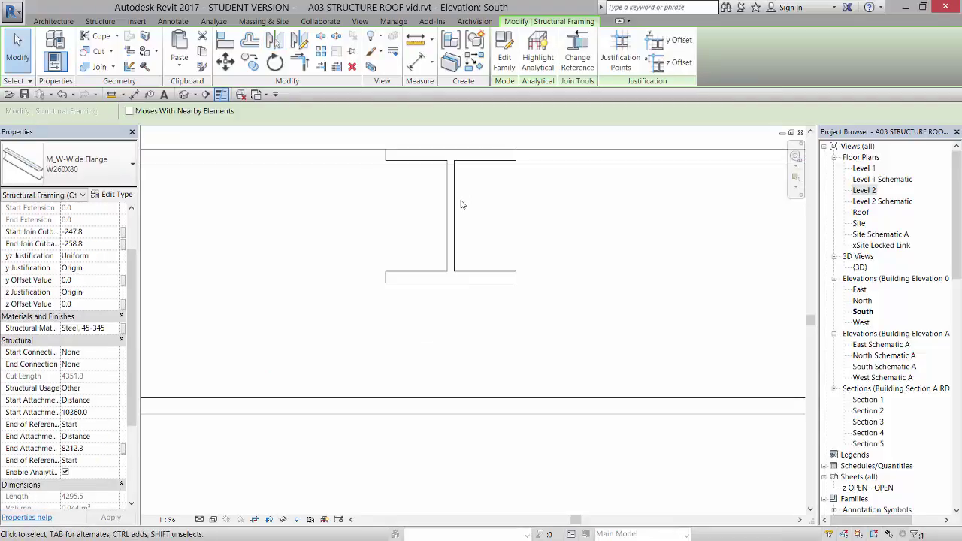
scroll(460, 201, "down", 1)
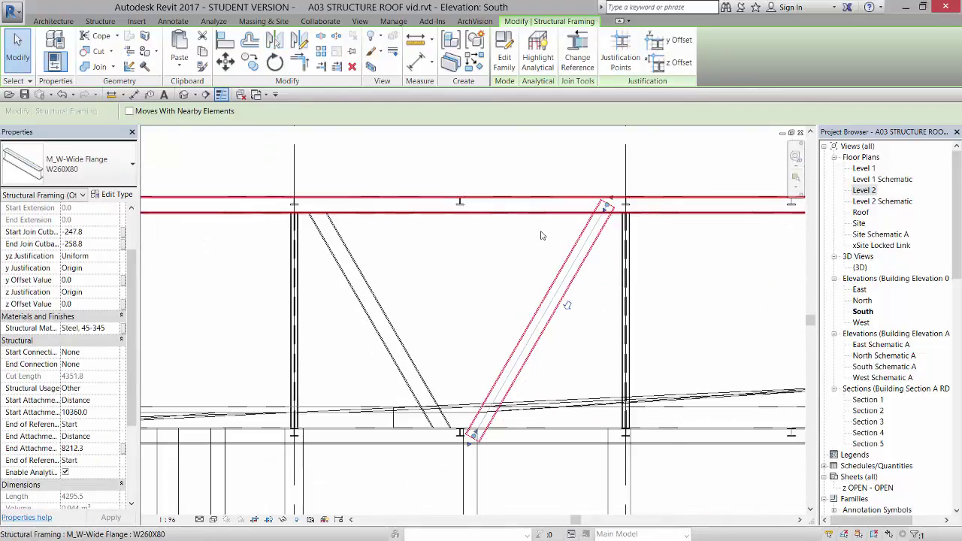
Cope the new brace to the top beam and the bottom beam.
left_click(103, 36)
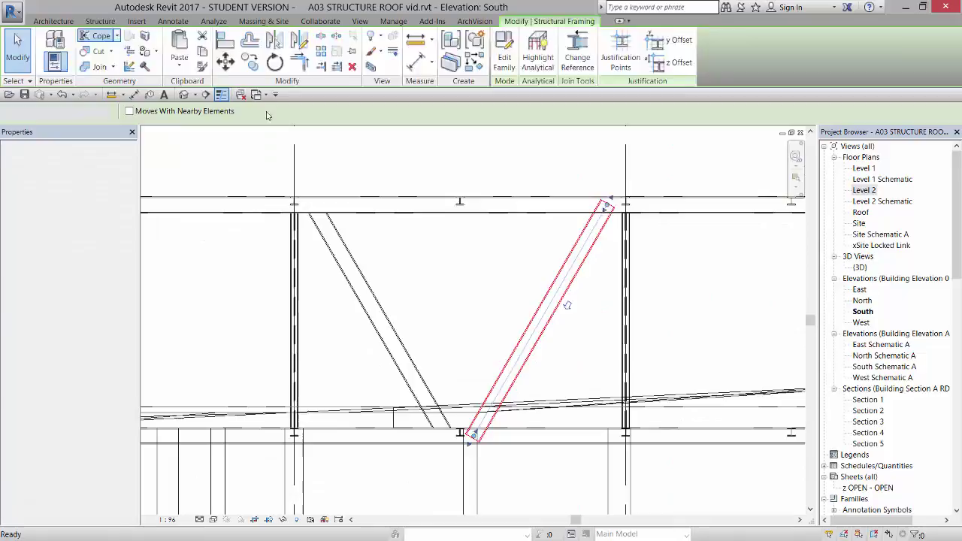
left_click(562, 212)
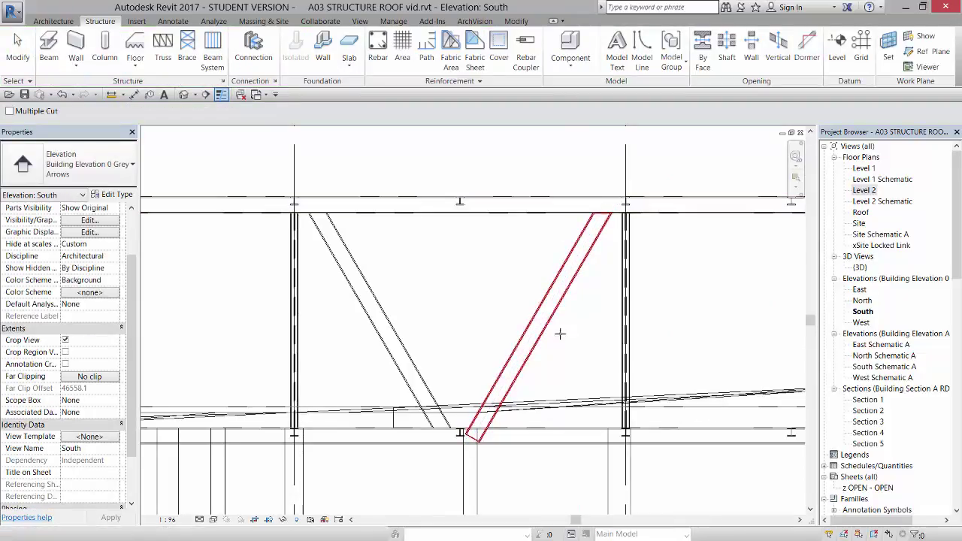
left_click(511, 394)
left_click(501, 412)
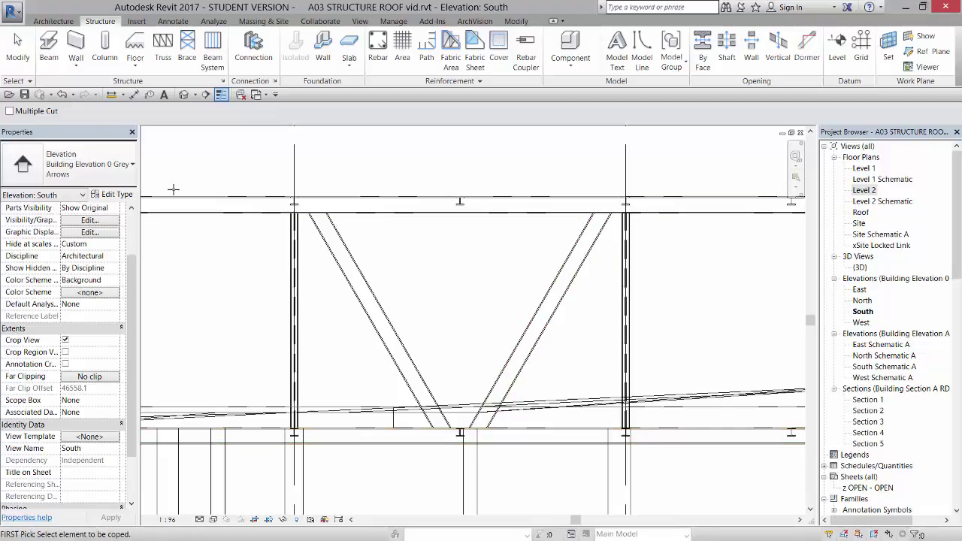
Open the Default 3D View to check the V brace.
left_click(183, 95)
scroll(428, 391, "up", 3)
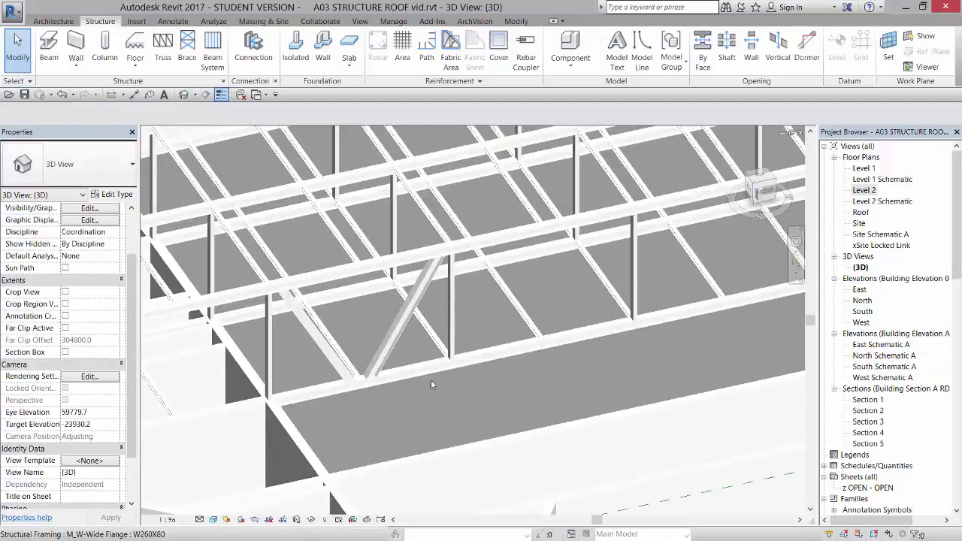
scroll(429, 391, "up", 5)
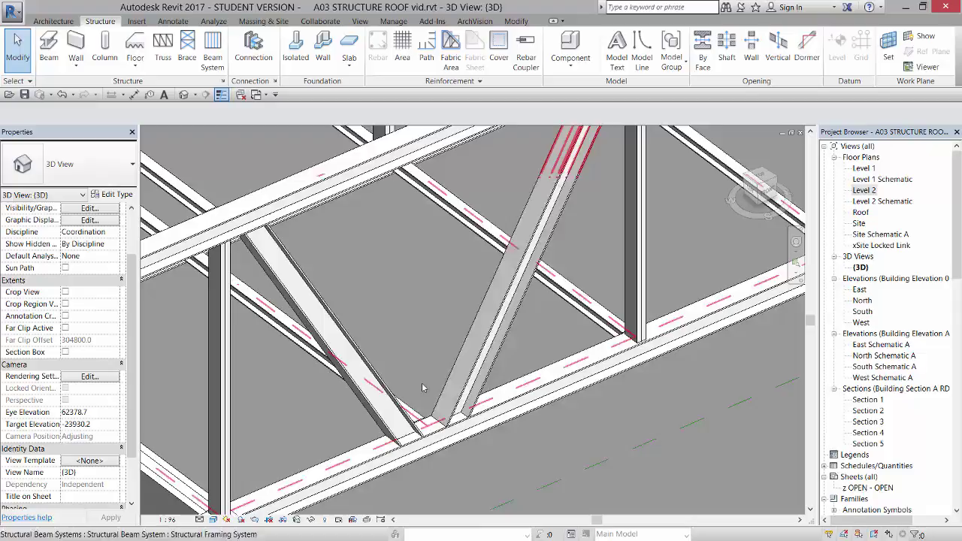
Switch both V braces from W260X80 to M_Double C-Channel Mirr 2C200X20.5 and orbit to inspect.
left_click(500, 279)
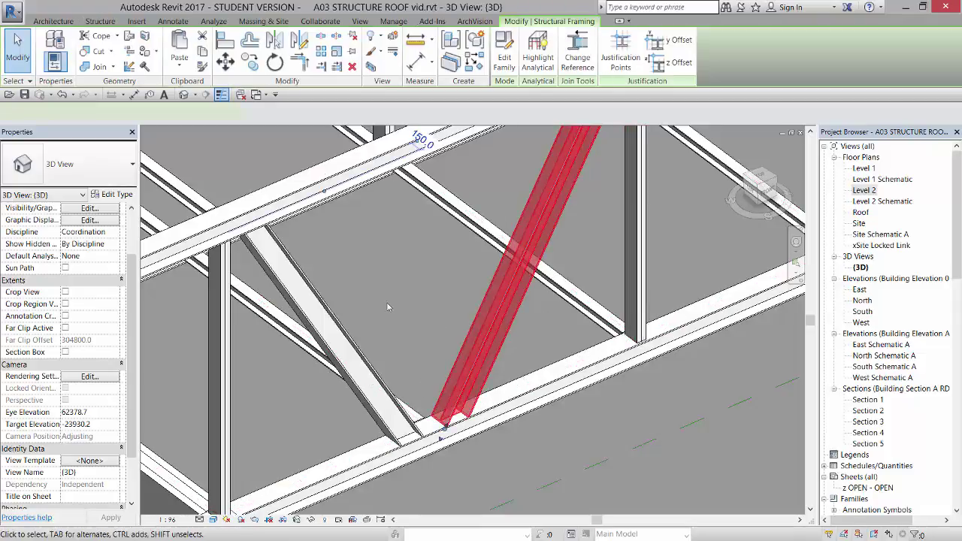
left_click(250, 272, "ctrl")
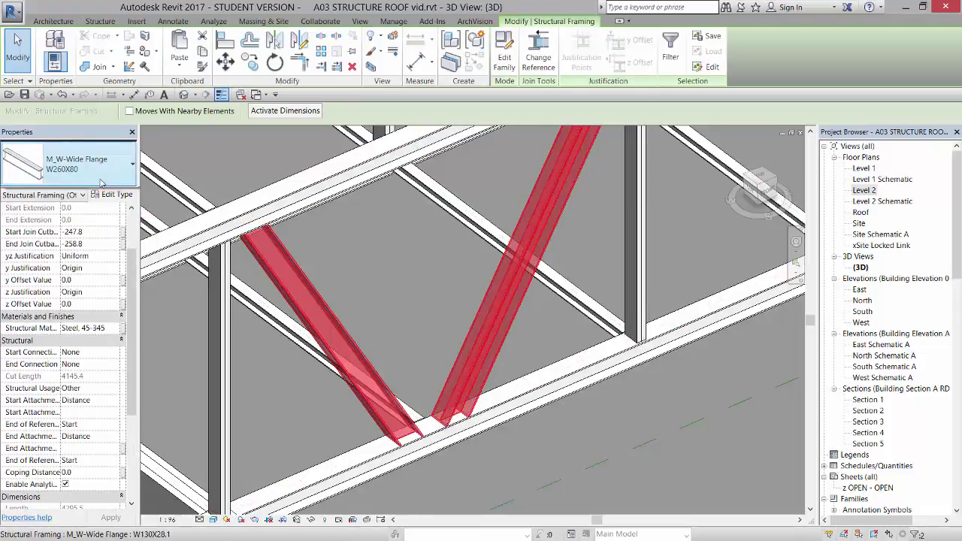
left_click(102, 182)
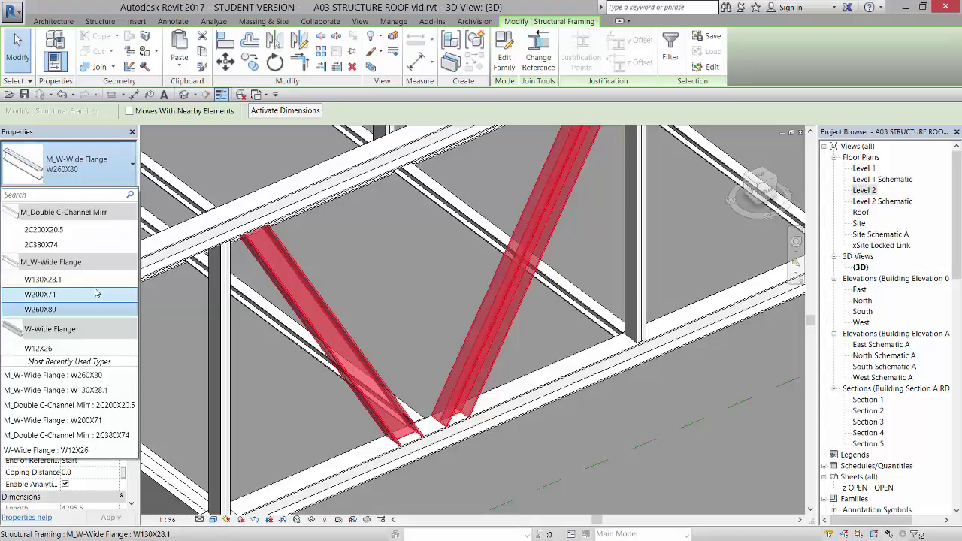
left_click(88, 230)
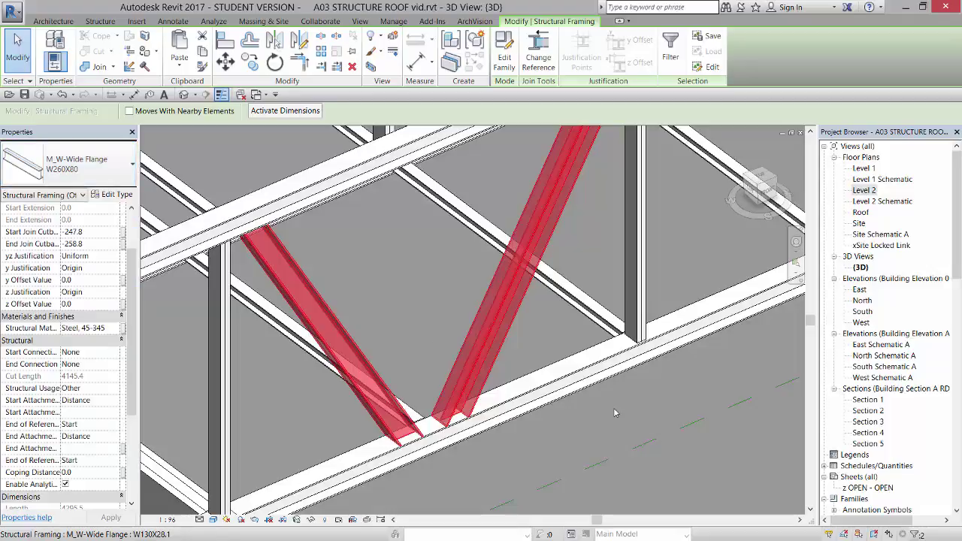
middle_click_drag(514, 387, 550, 421, "shift")
key("Escape")
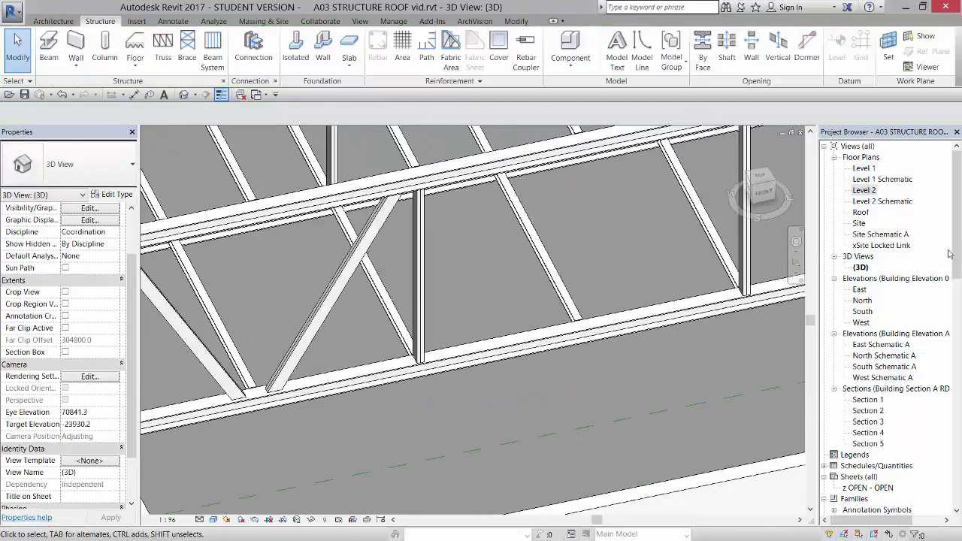
In the South elevation, copy the V brace from grid C into the bays at grids D, E and F.
left_click(802, 134)
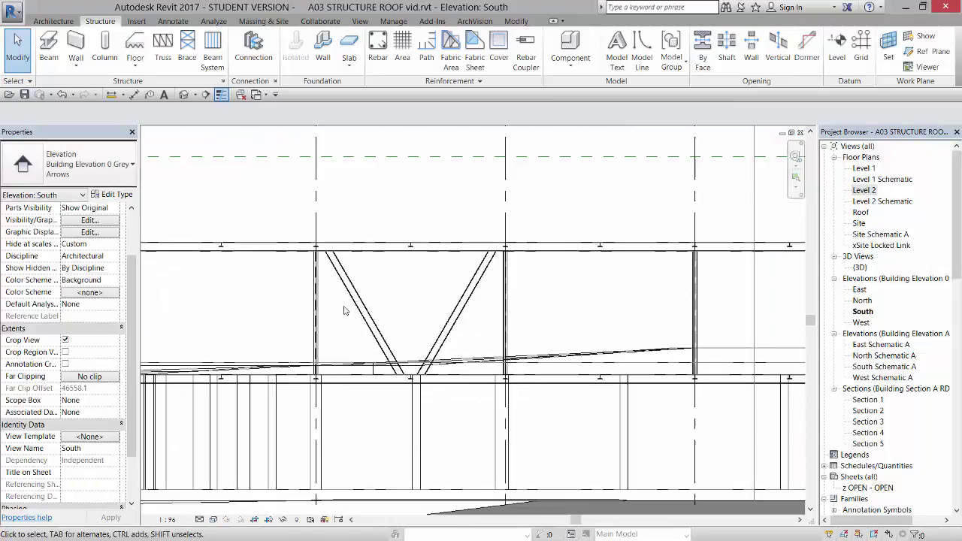
left_click(368, 324)
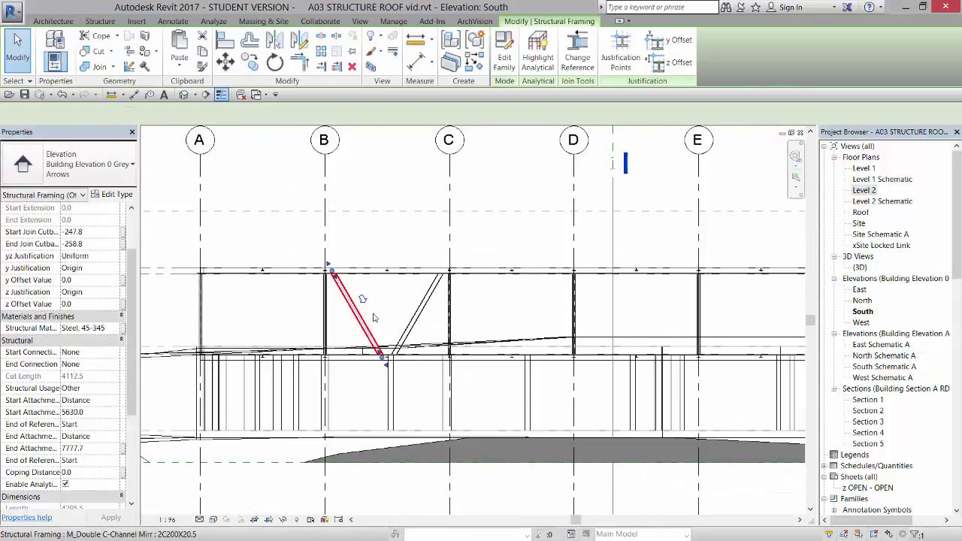
left_click(423, 311, "ctrl")
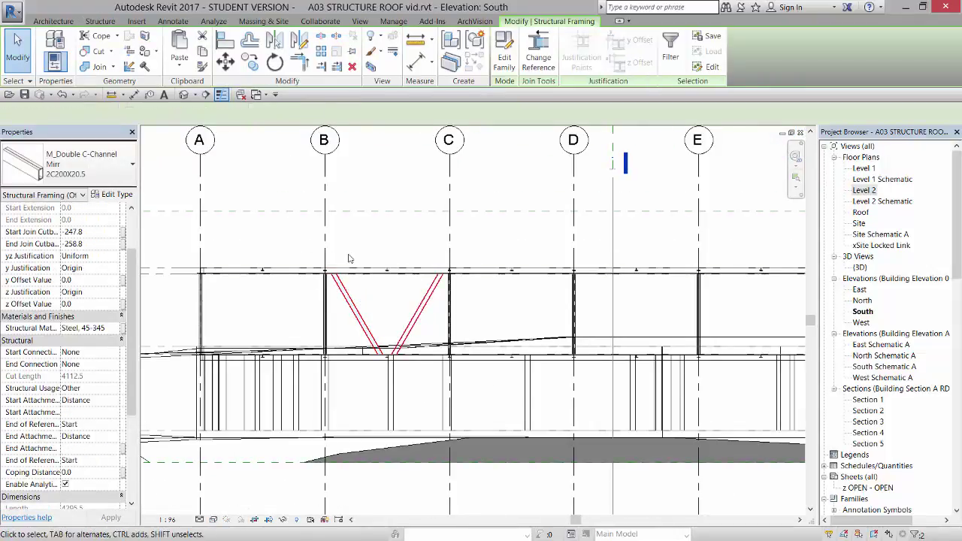
left_click(250, 64)
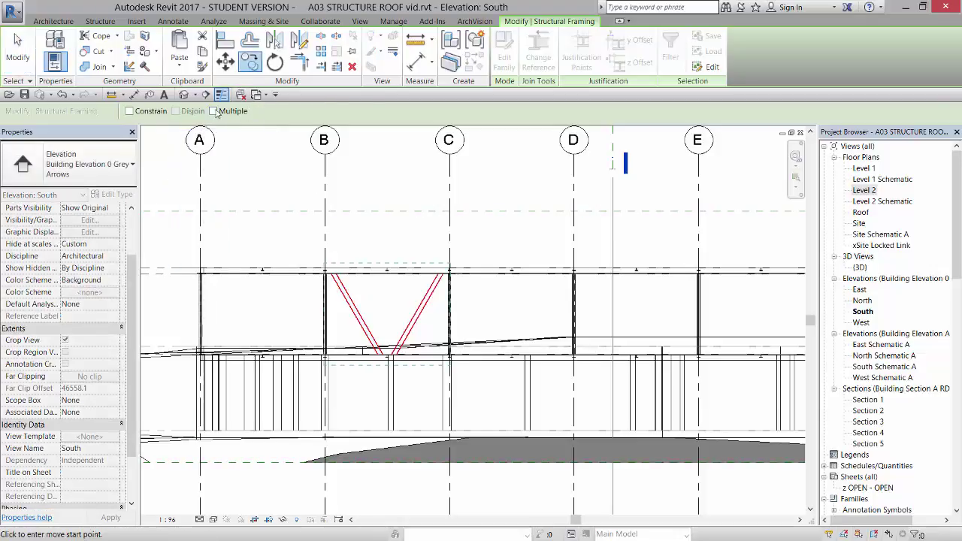
left_click(450, 225)
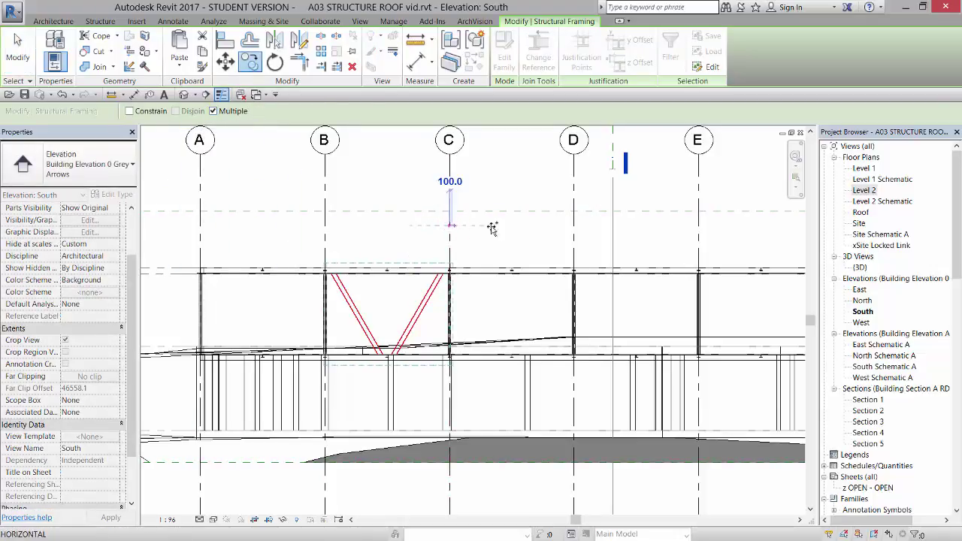
left_click(584, 227)
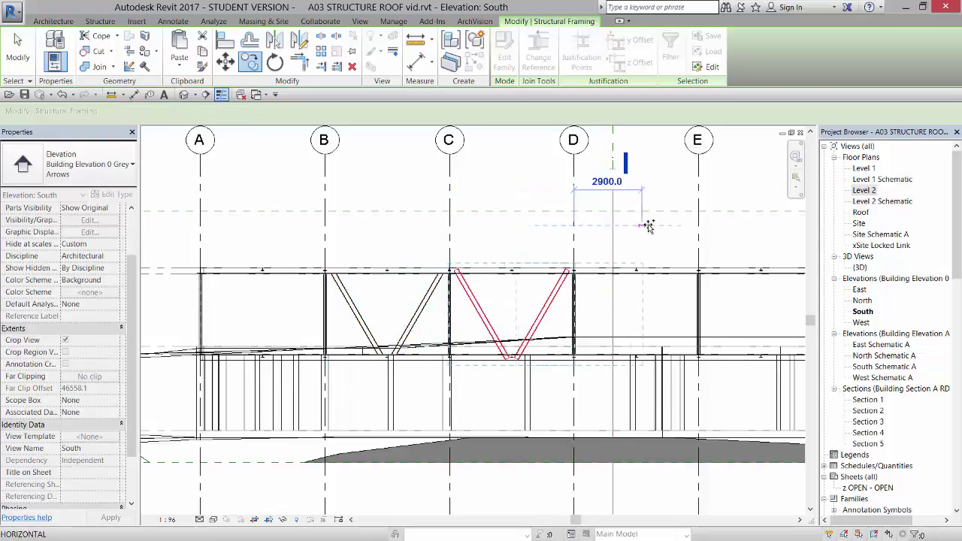
left_click(697, 225)
middle_click_drag(697, 226, 435, 225)
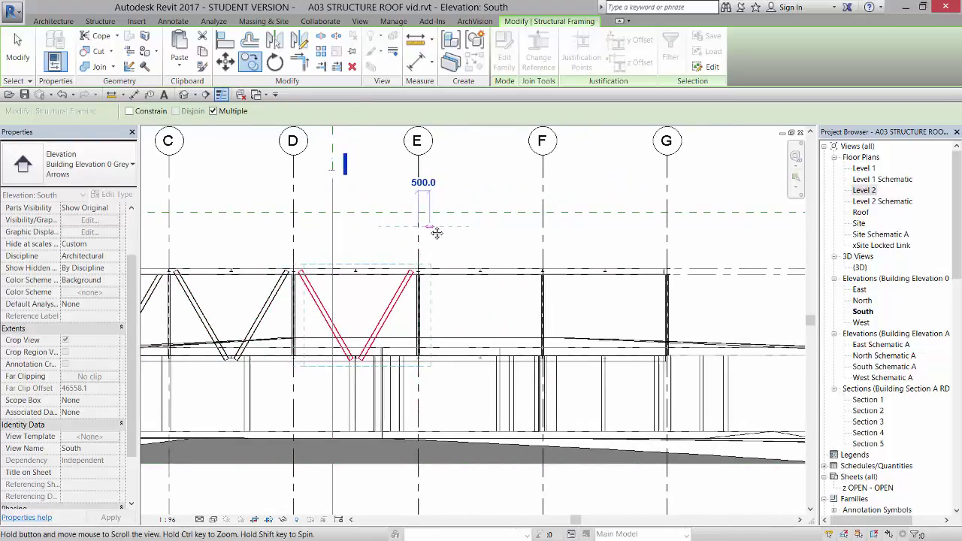
left_click(524, 227)
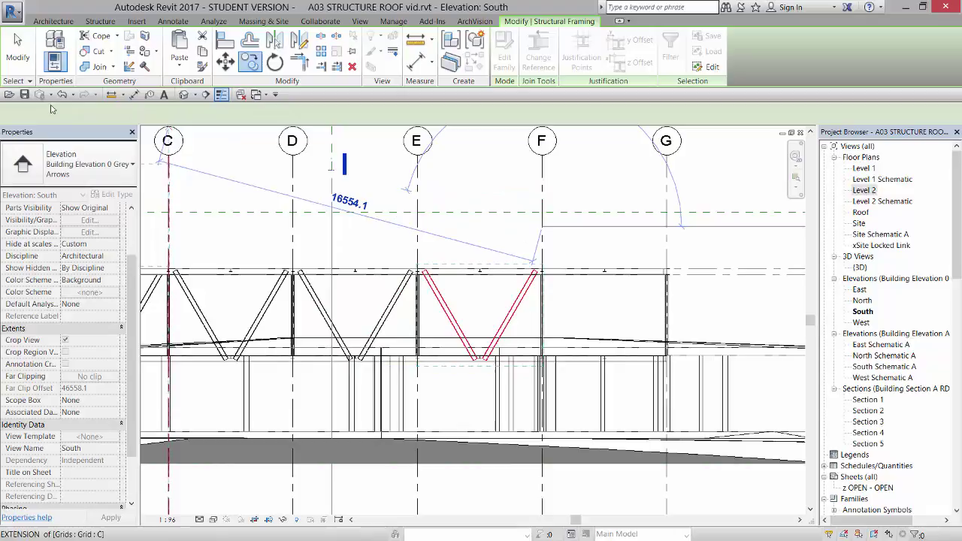
left_click(17, 49)
middle_click_drag(364, 281, 370, 261)
scroll(370, 261, "up", 5)
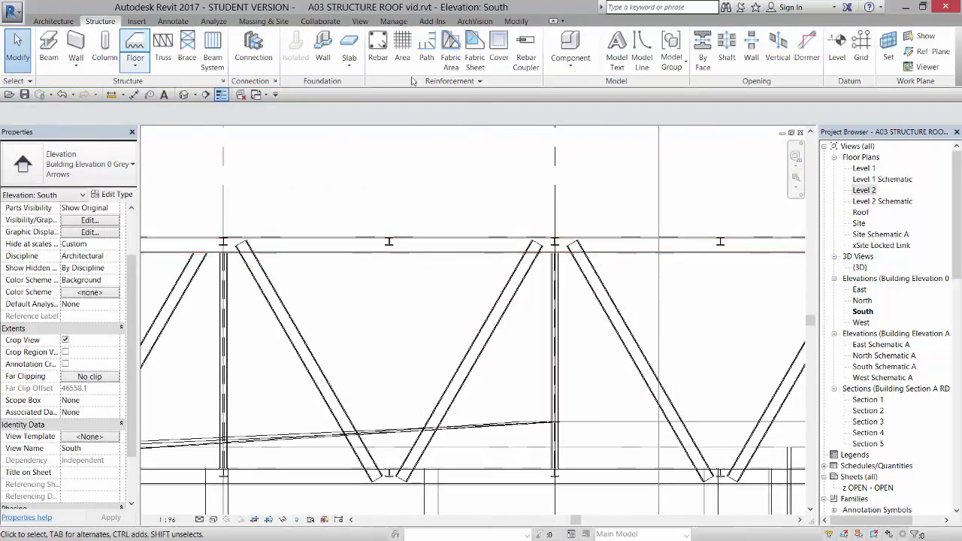
Cope the copied braces' top and bottom ends into the beams, then undo a wrong cope.
left_click(516, 21)
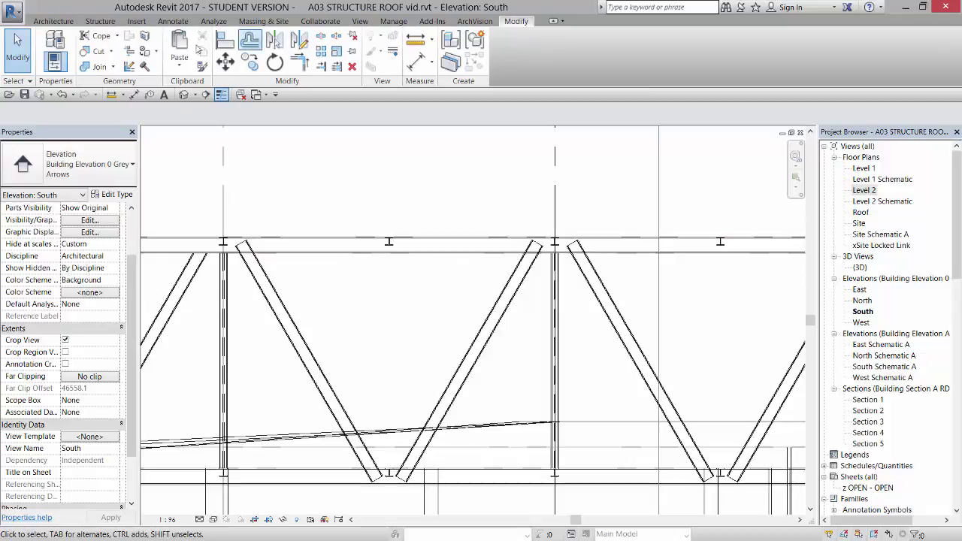
left_click(94, 37)
left_click(261, 276)
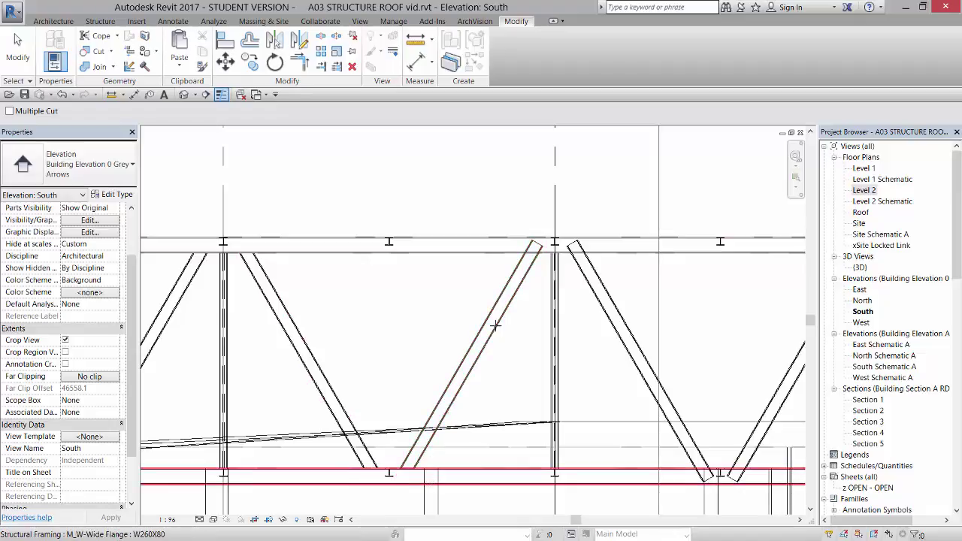
left_click(515, 270)
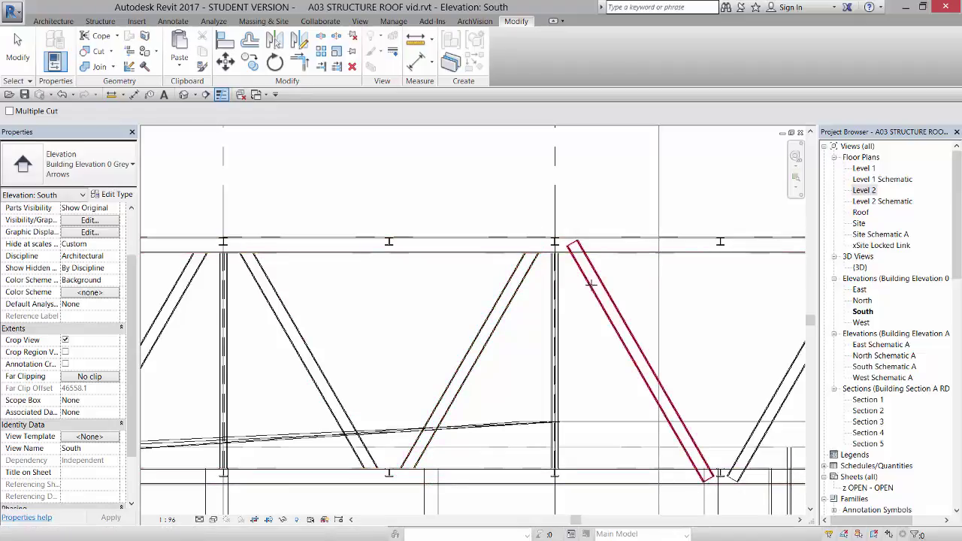
left_click(610, 248)
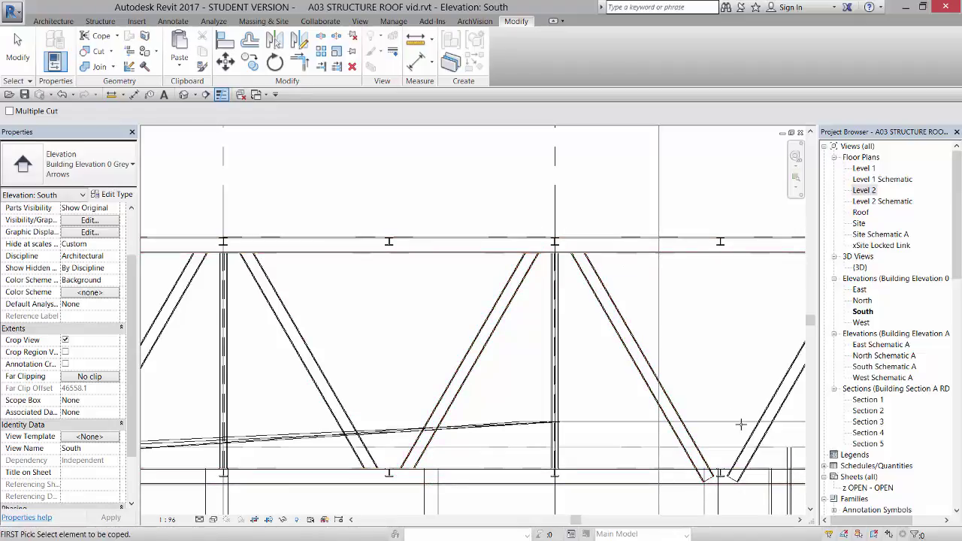
left_click(692, 460)
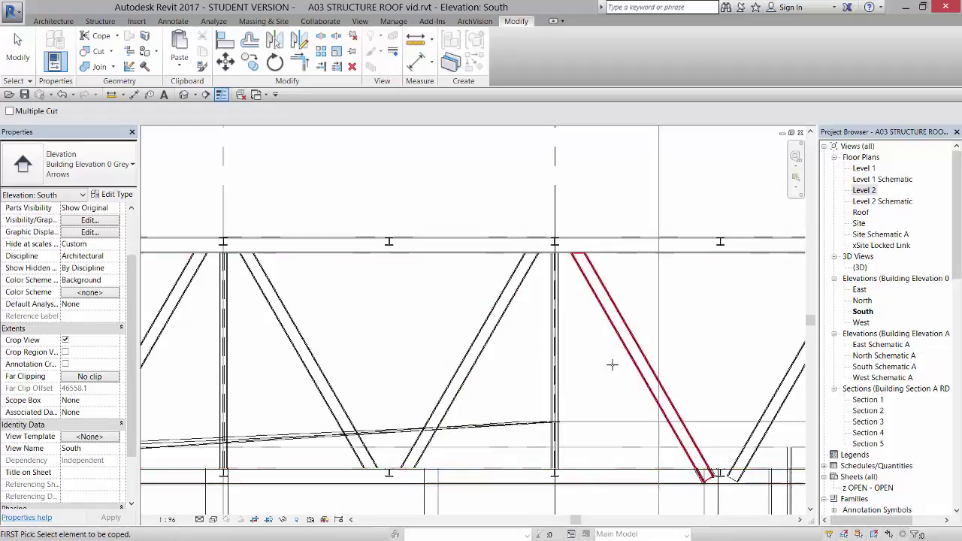
left_click(8, 53)
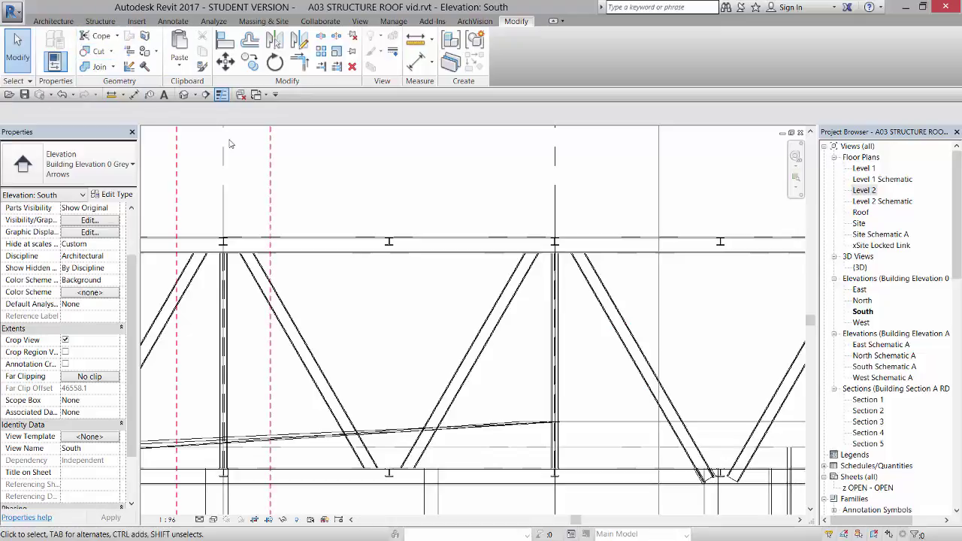
left_click(62, 95)
Redo the copes, cutting the next bay's brace into the bottom and top beams.
left_click(100, 36)
left_click(639, 374)
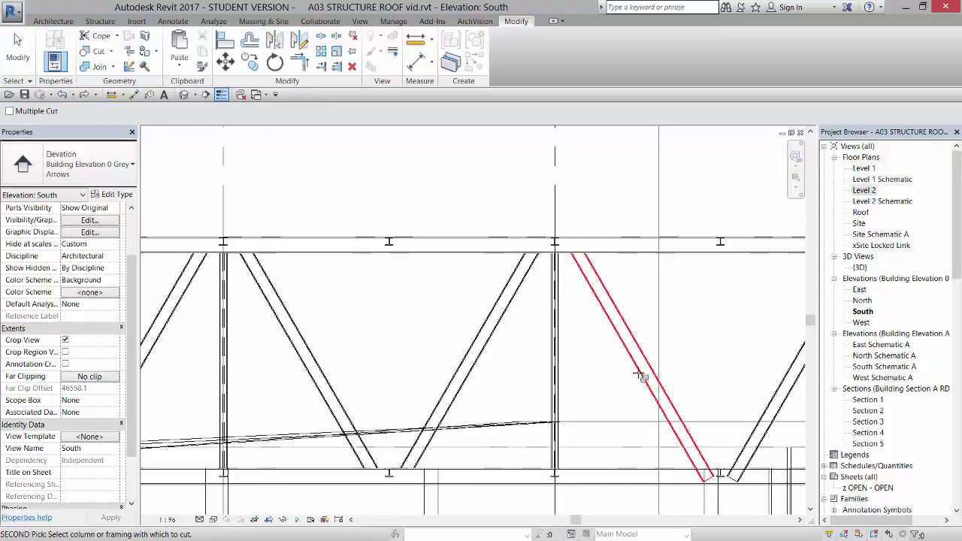
left_click(756, 456)
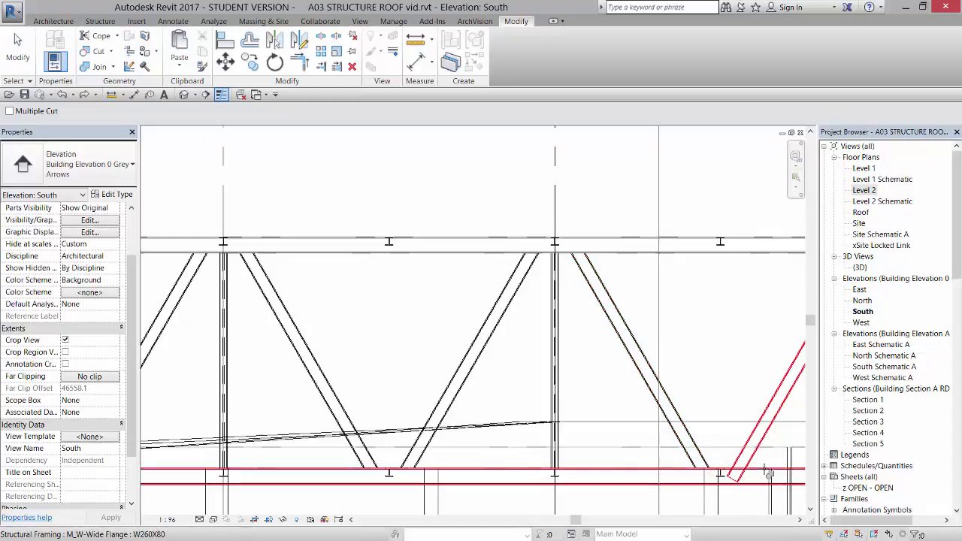
middle_click_drag(772, 472, 313, 499)
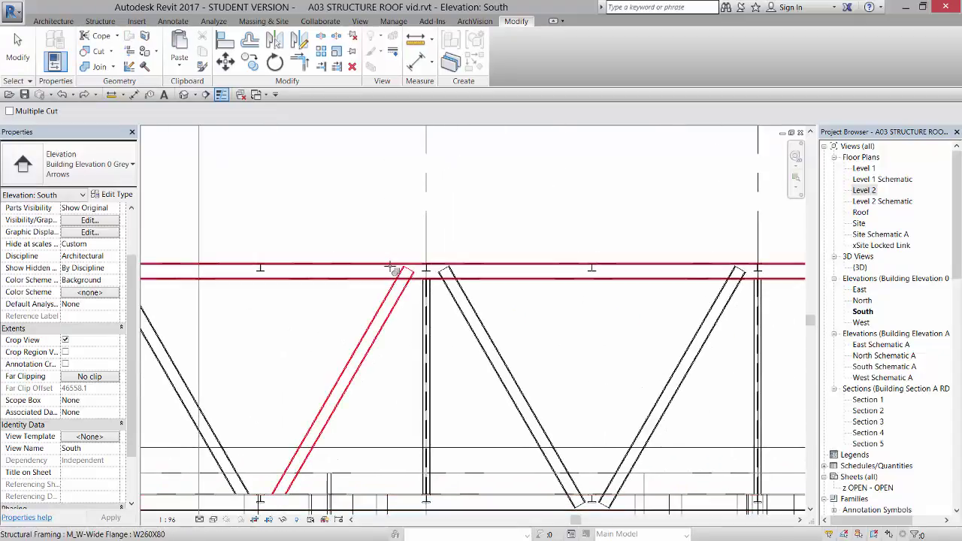
left_click(486, 283)
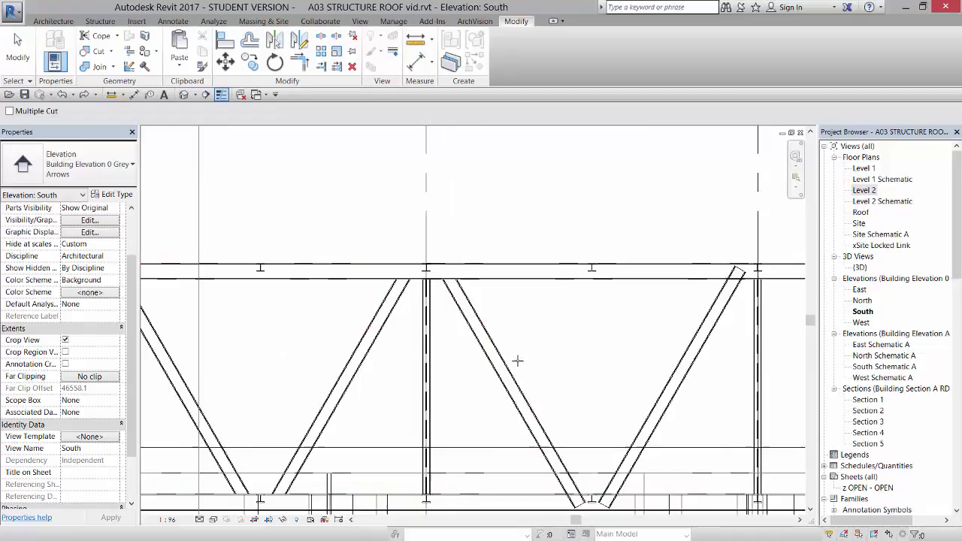
left_click(627, 500)
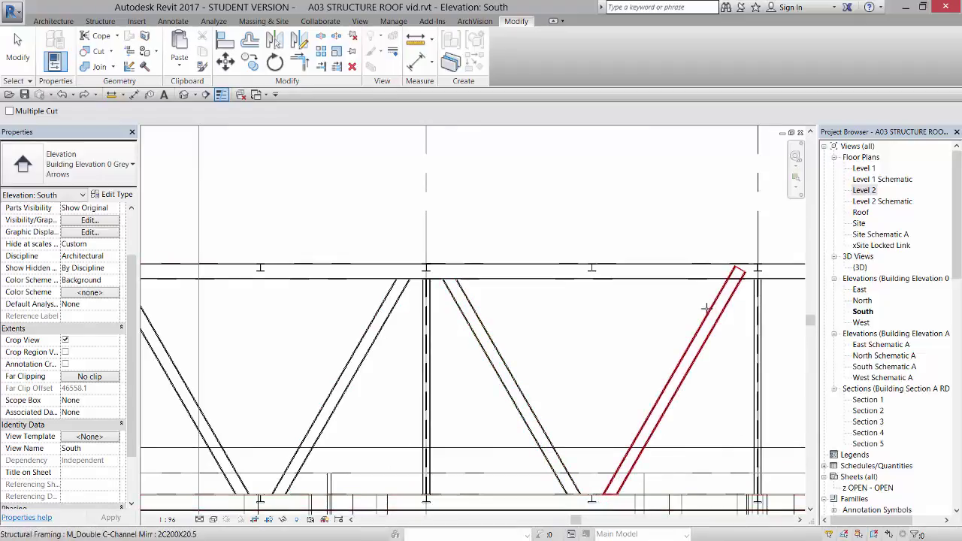
left_click(712, 276)
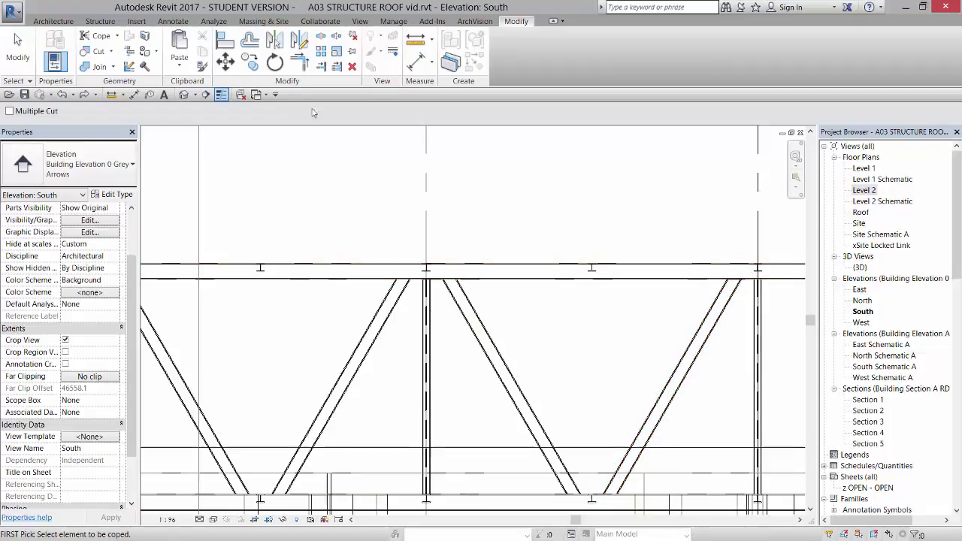
Inspect the coped double C-channel V braces along the roof framing bay in the default 3D view.
left_click(186, 95)
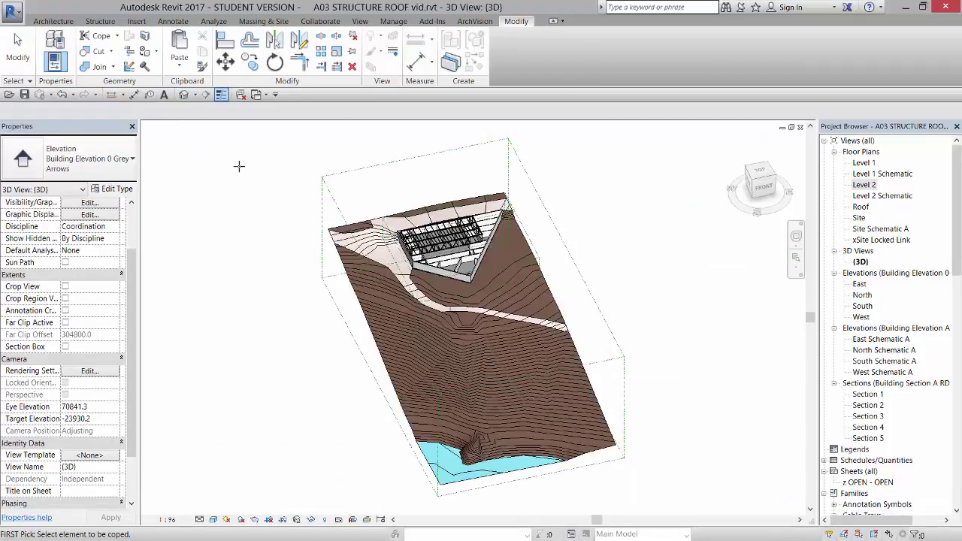
scroll(466, 256, "up", 10)
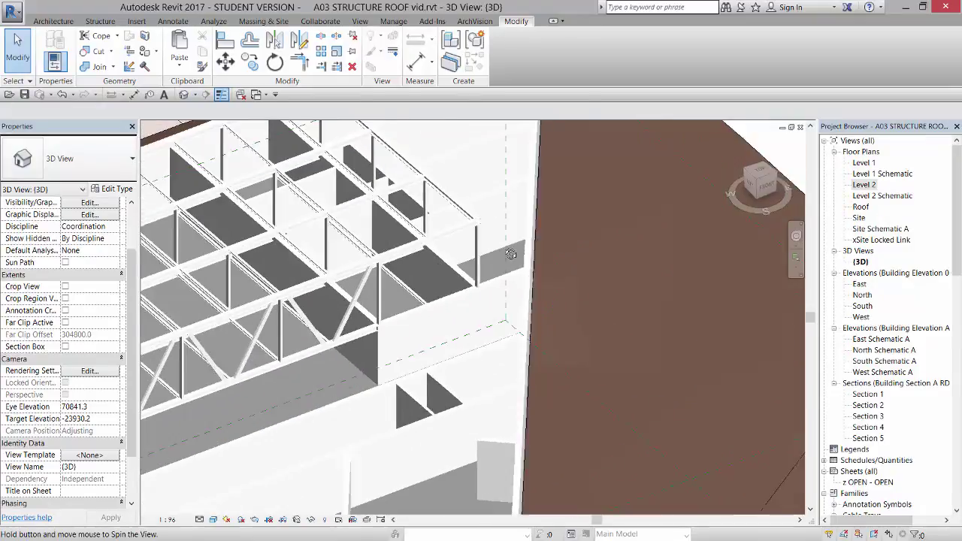
middle_click_drag(511, 254, 391, 301, "shift")
scroll(354, 323, "up", 3)
scroll(355, 323, "up", 5)
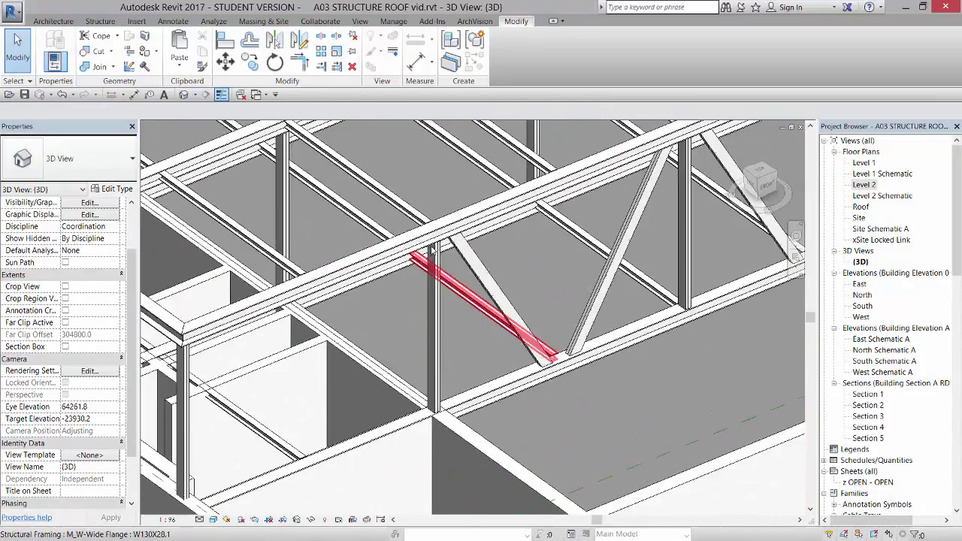
scroll(483, 338, "down", 10)
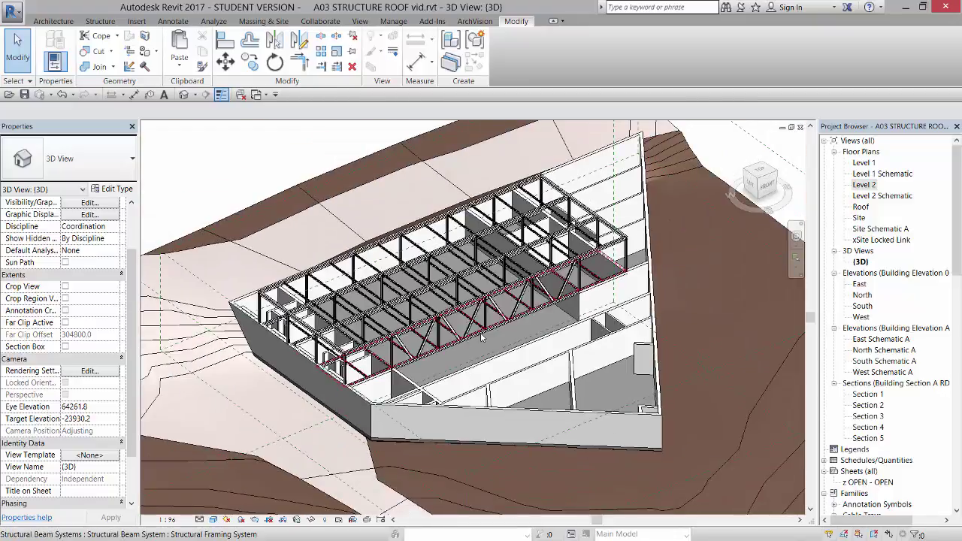
scroll(467, 316, "up", 5)
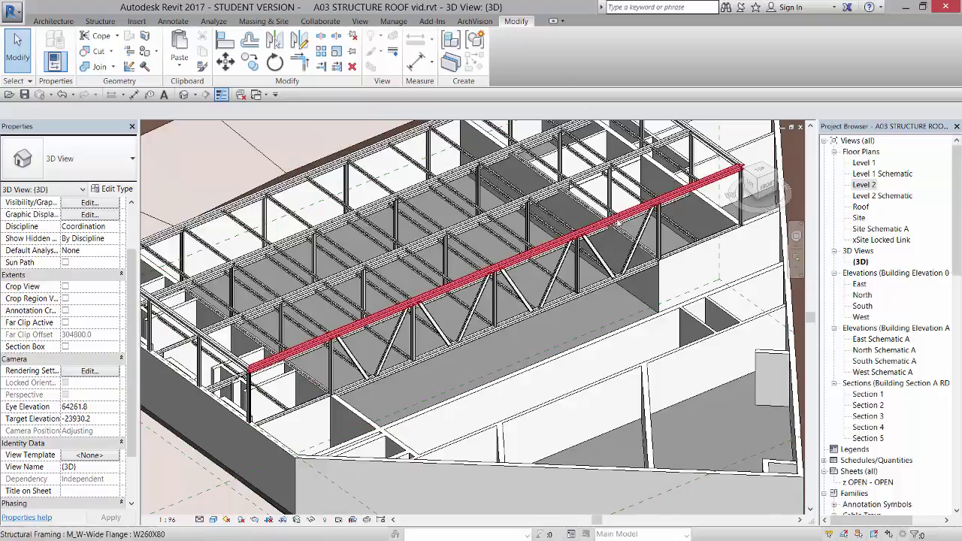
scroll(238, 380, "up", 3)
scroll(238, 380, "up", 1)
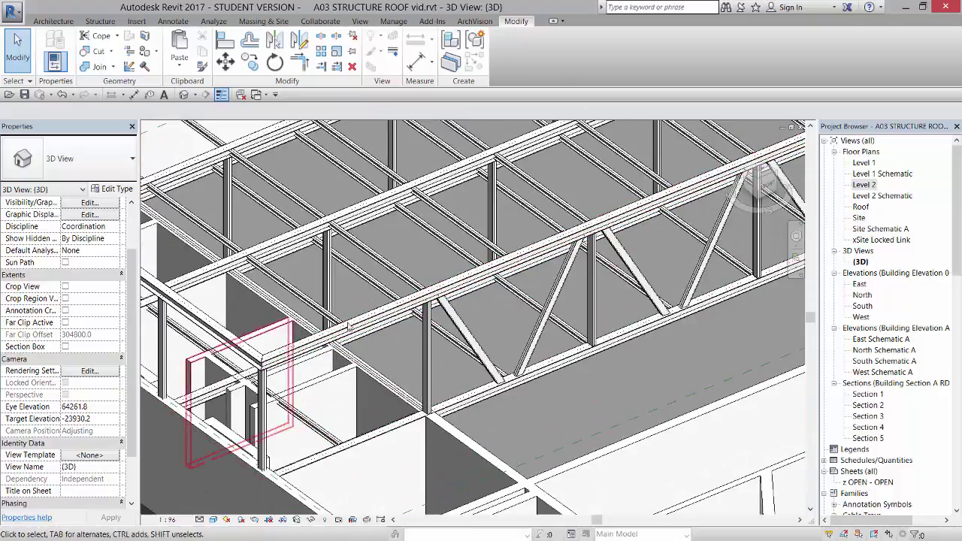